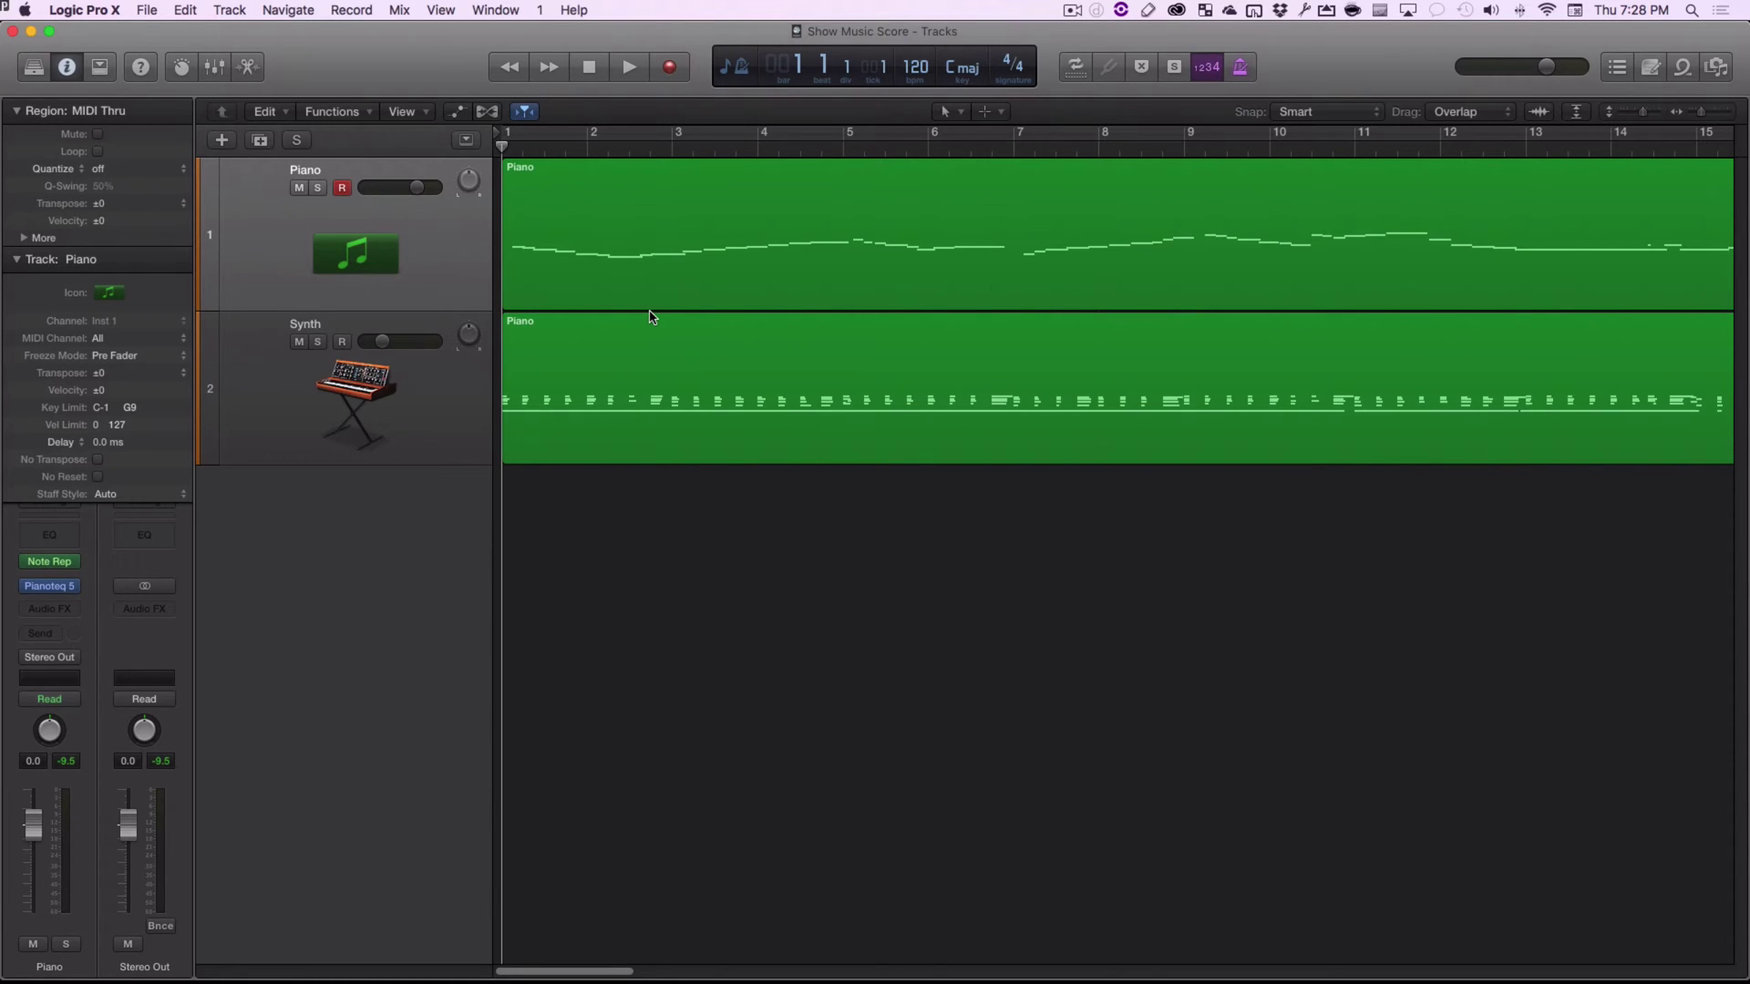
# Raise the velocity of the first melody note in the Piano region with the Velocity tool.
pyautogui.doubleClick(651, 221)
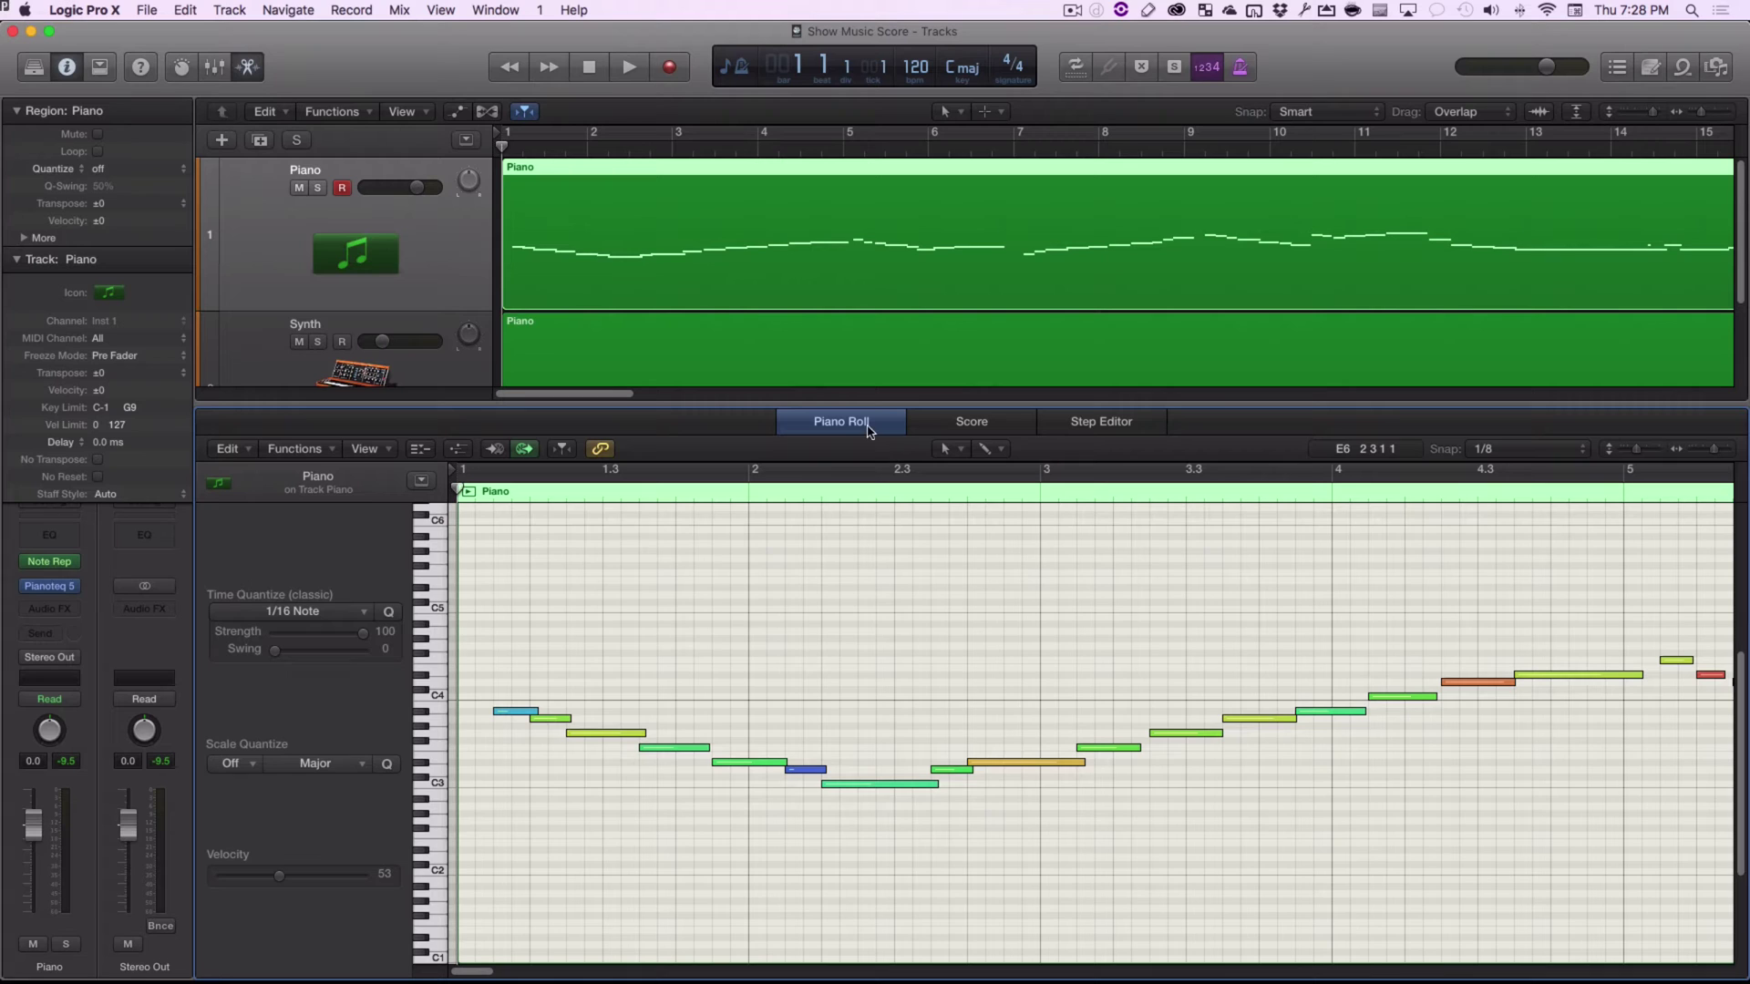
pyautogui.click(515, 711)
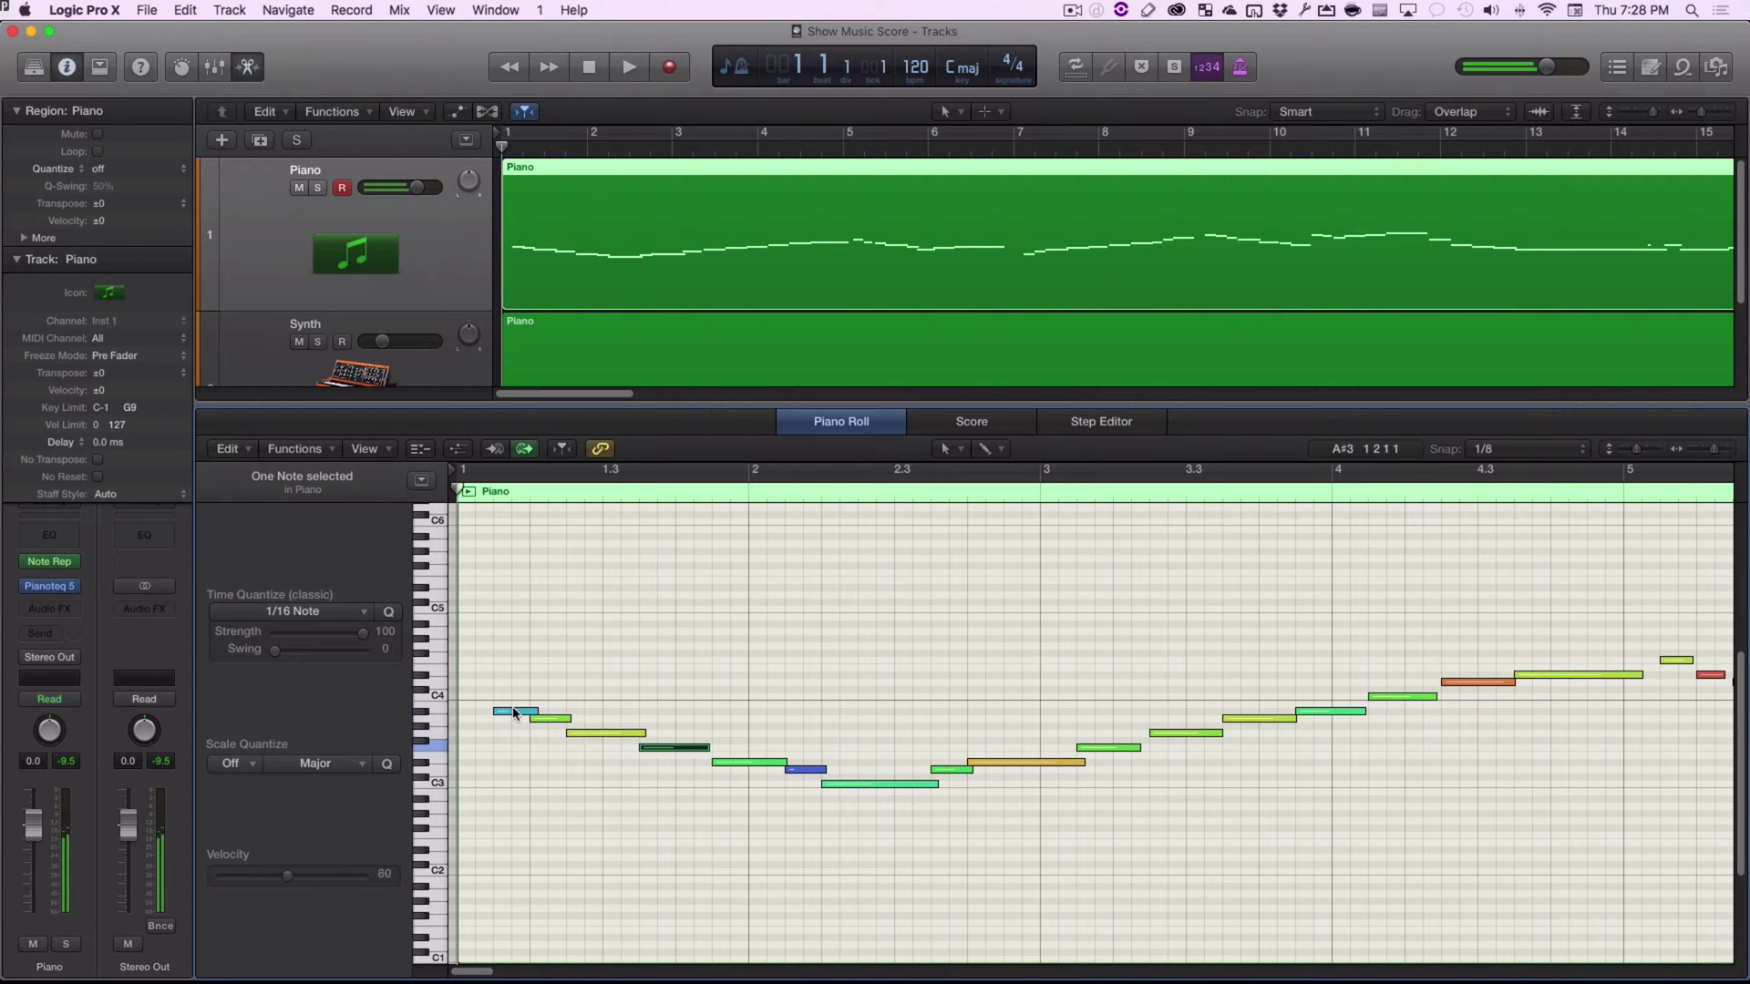
pyautogui.moveTo(515, 713); pyautogui.dragTo(515, 713)
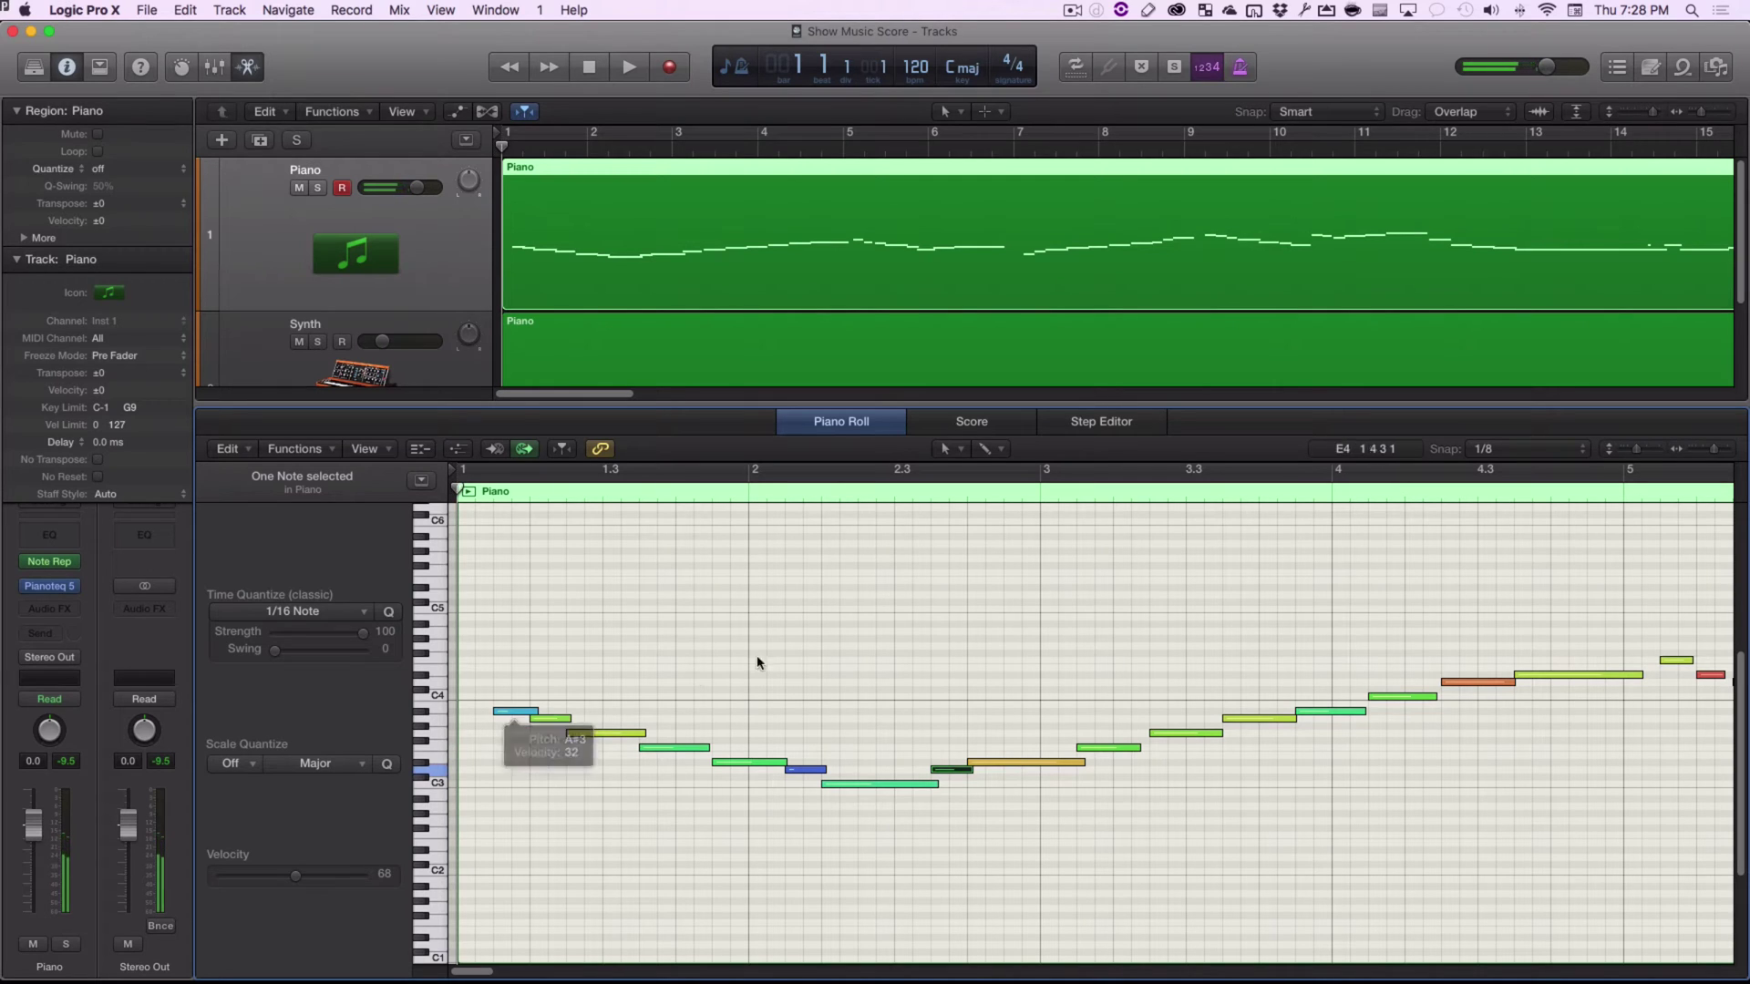
pyautogui.click(840, 614)
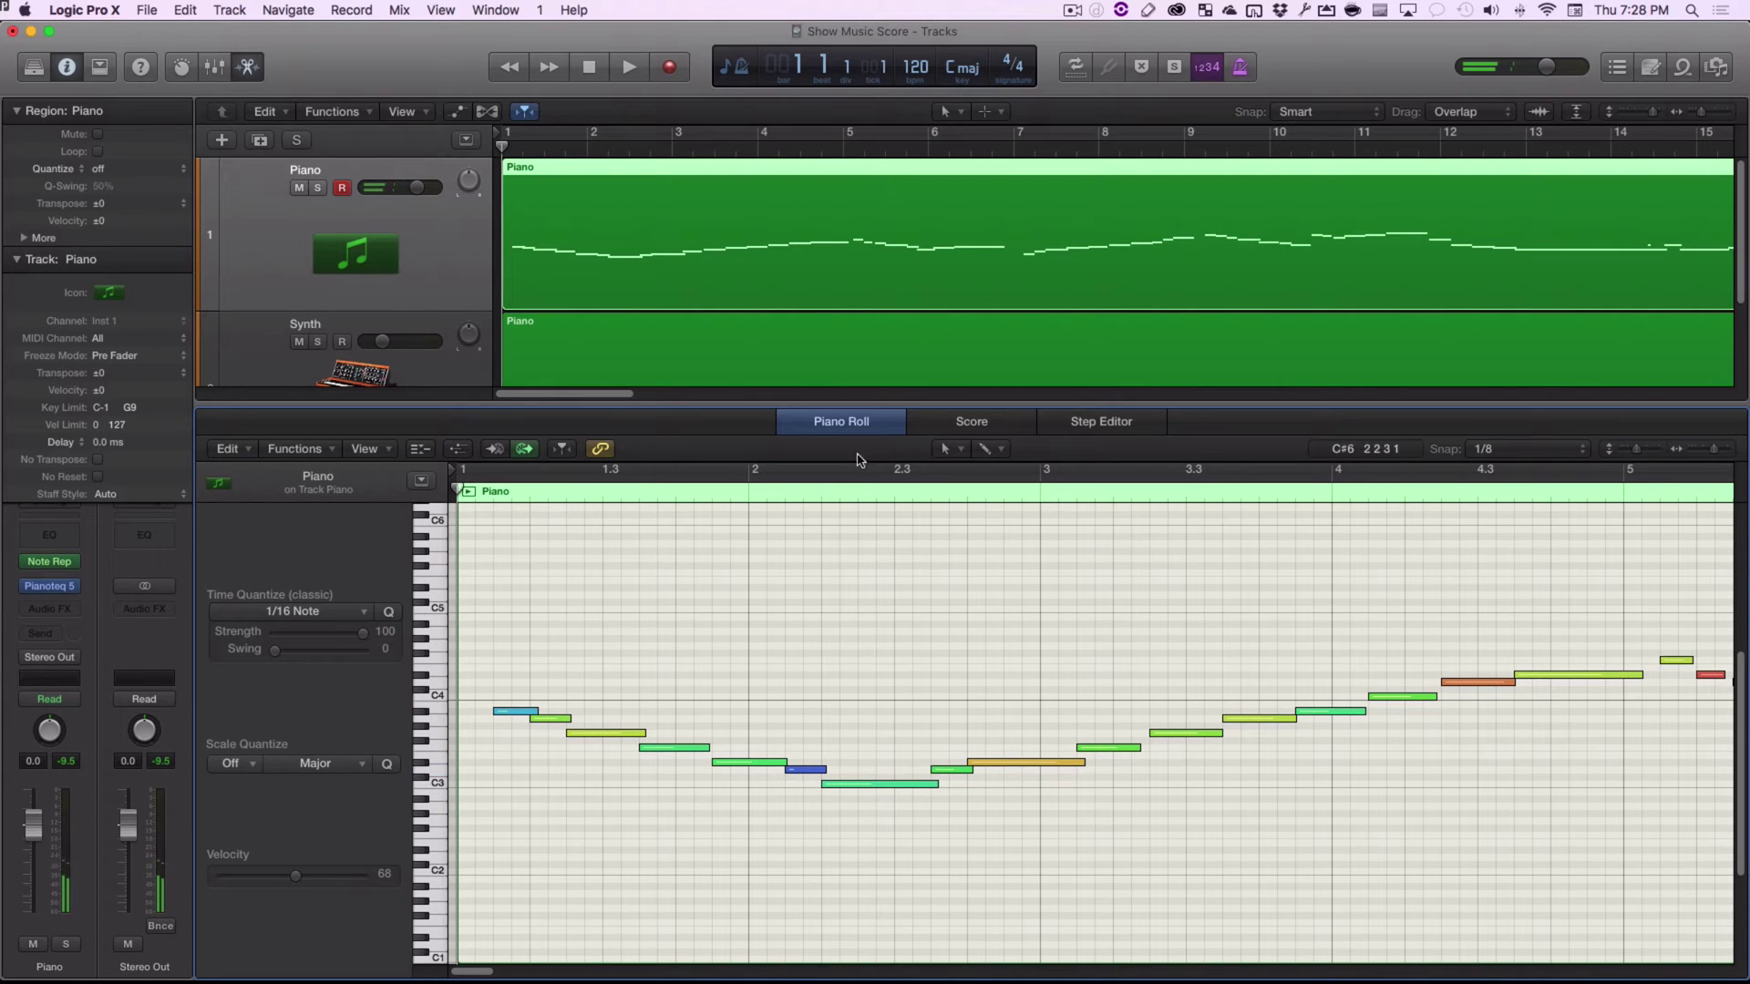
# Inspect the Synth region's chord notes, stepping through them one at a time.
pyautogui.click(781, 348)
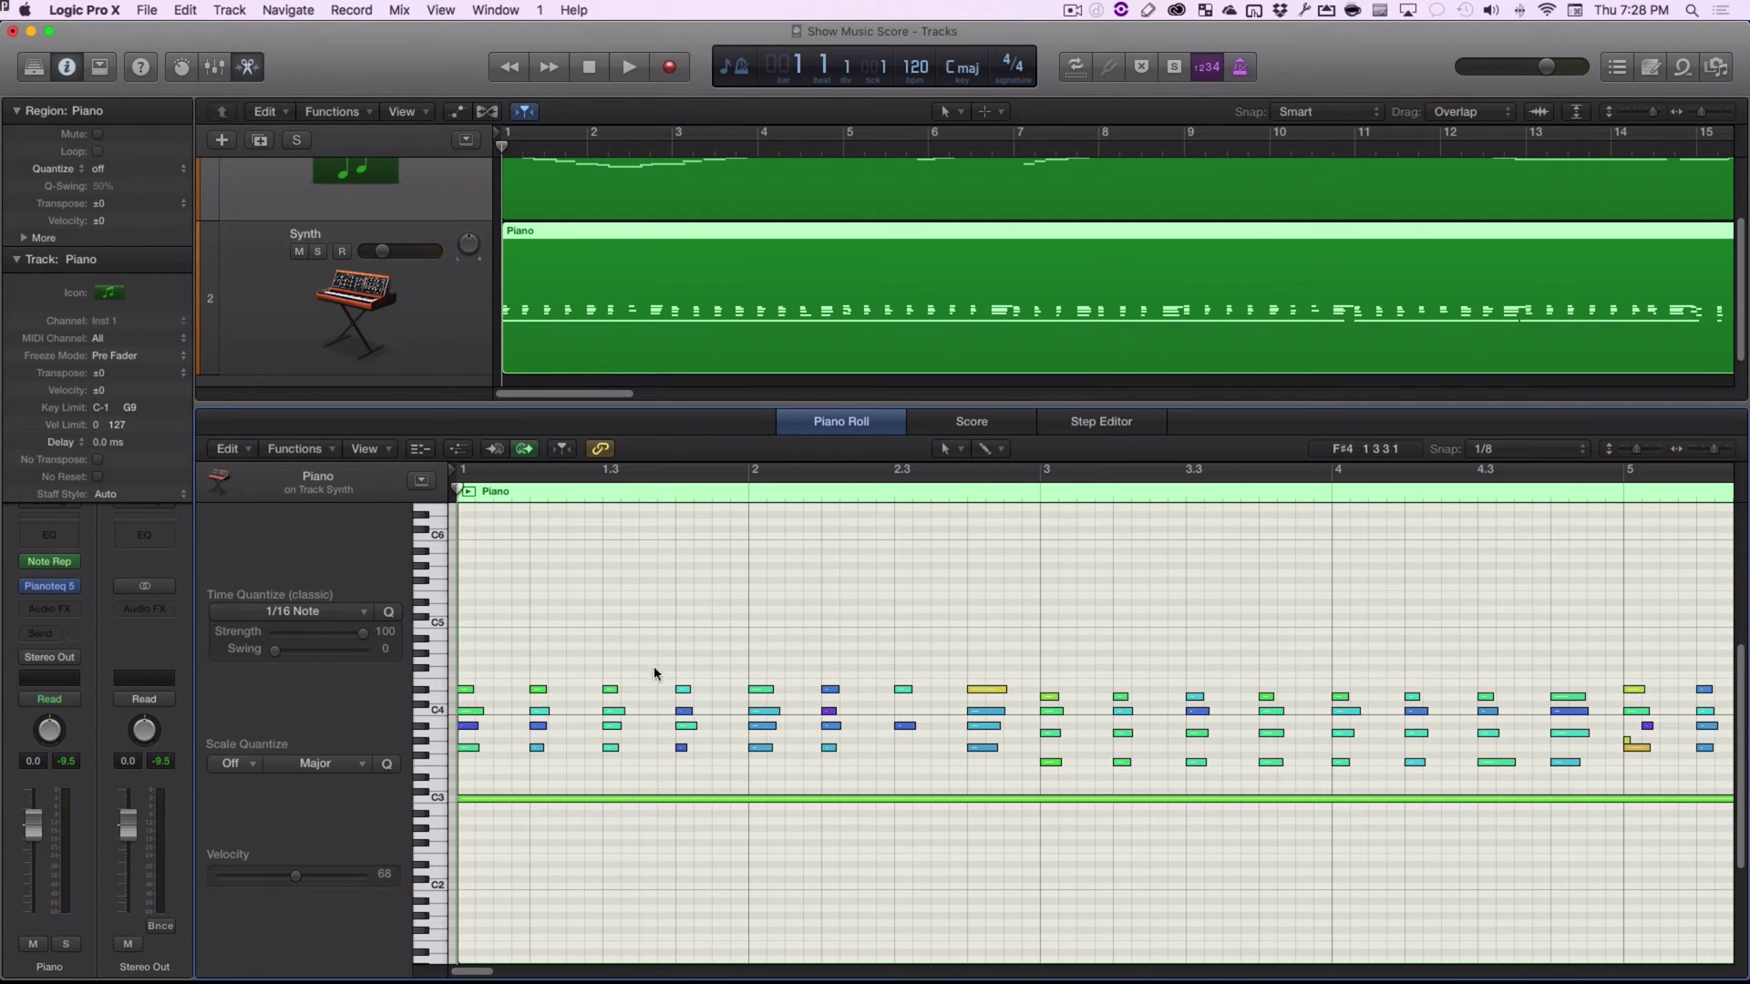
pyautogui.click(682, 690)
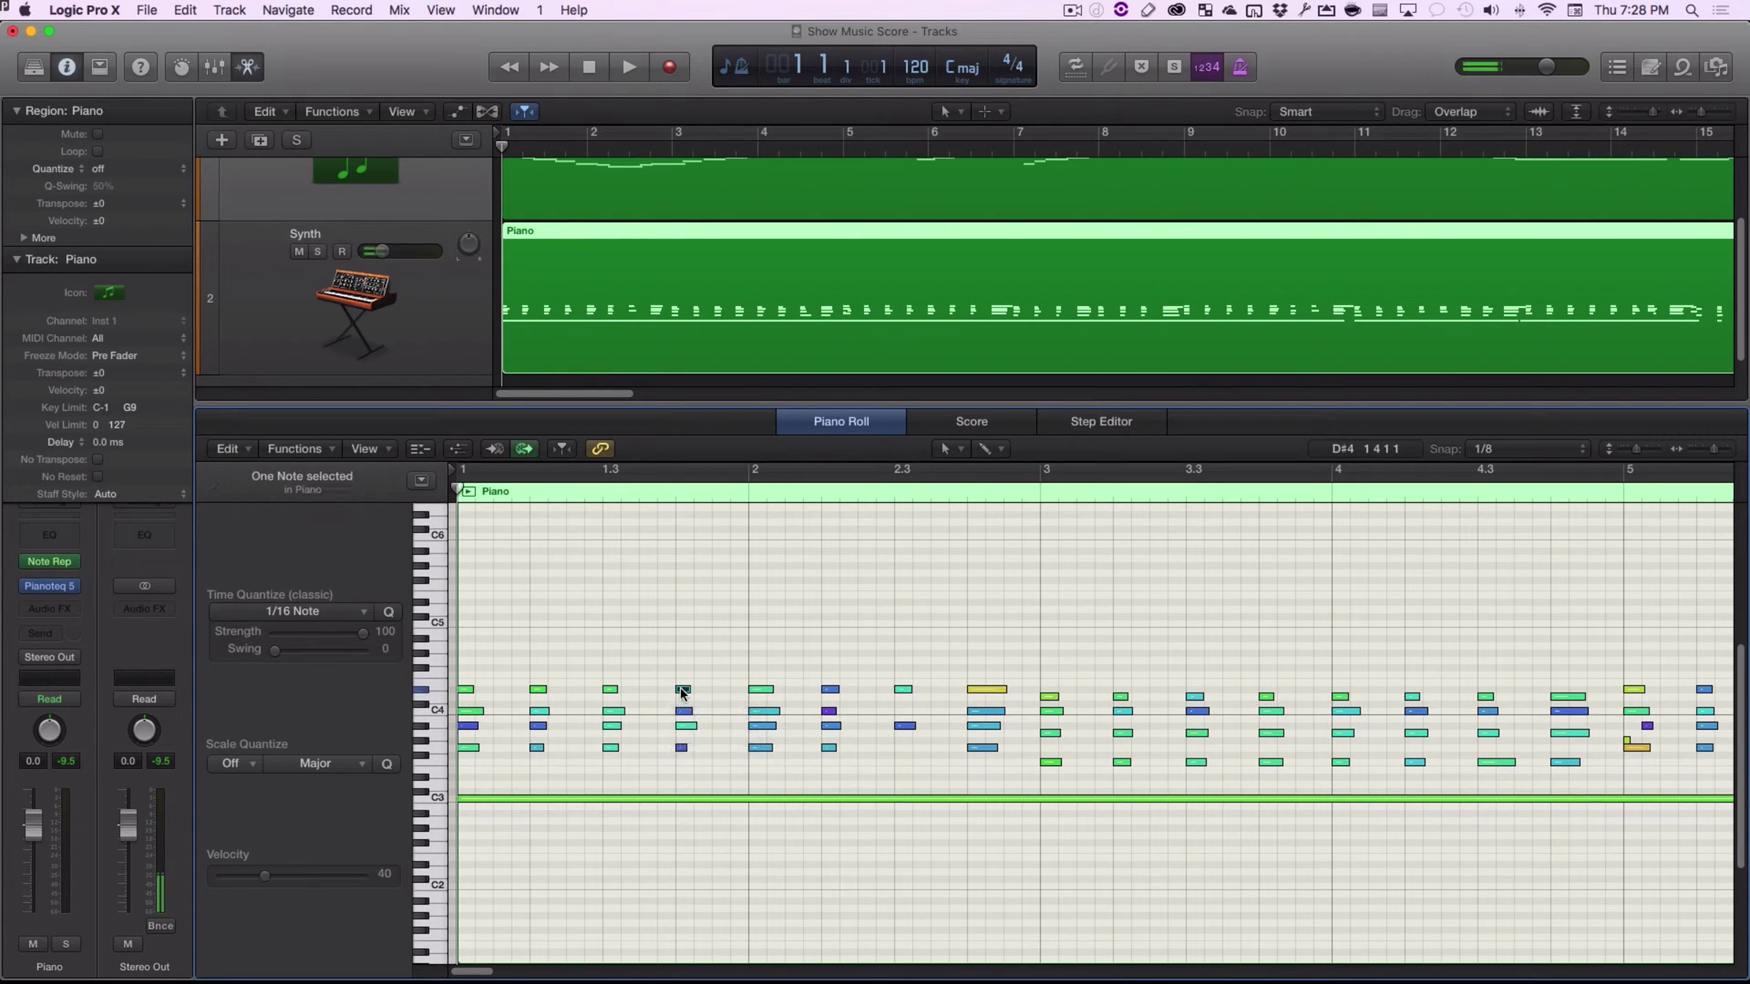
pyautogui.press('Right')
pyautogui.press('Right')
pyautogui.press('Right')
pyautogui.press('Right')
pyautogui.press('Right')
pyautogui.press('Right')
pyautogui.press('Right')
pyautogui.press('Right')
pyautogui.press('Right')
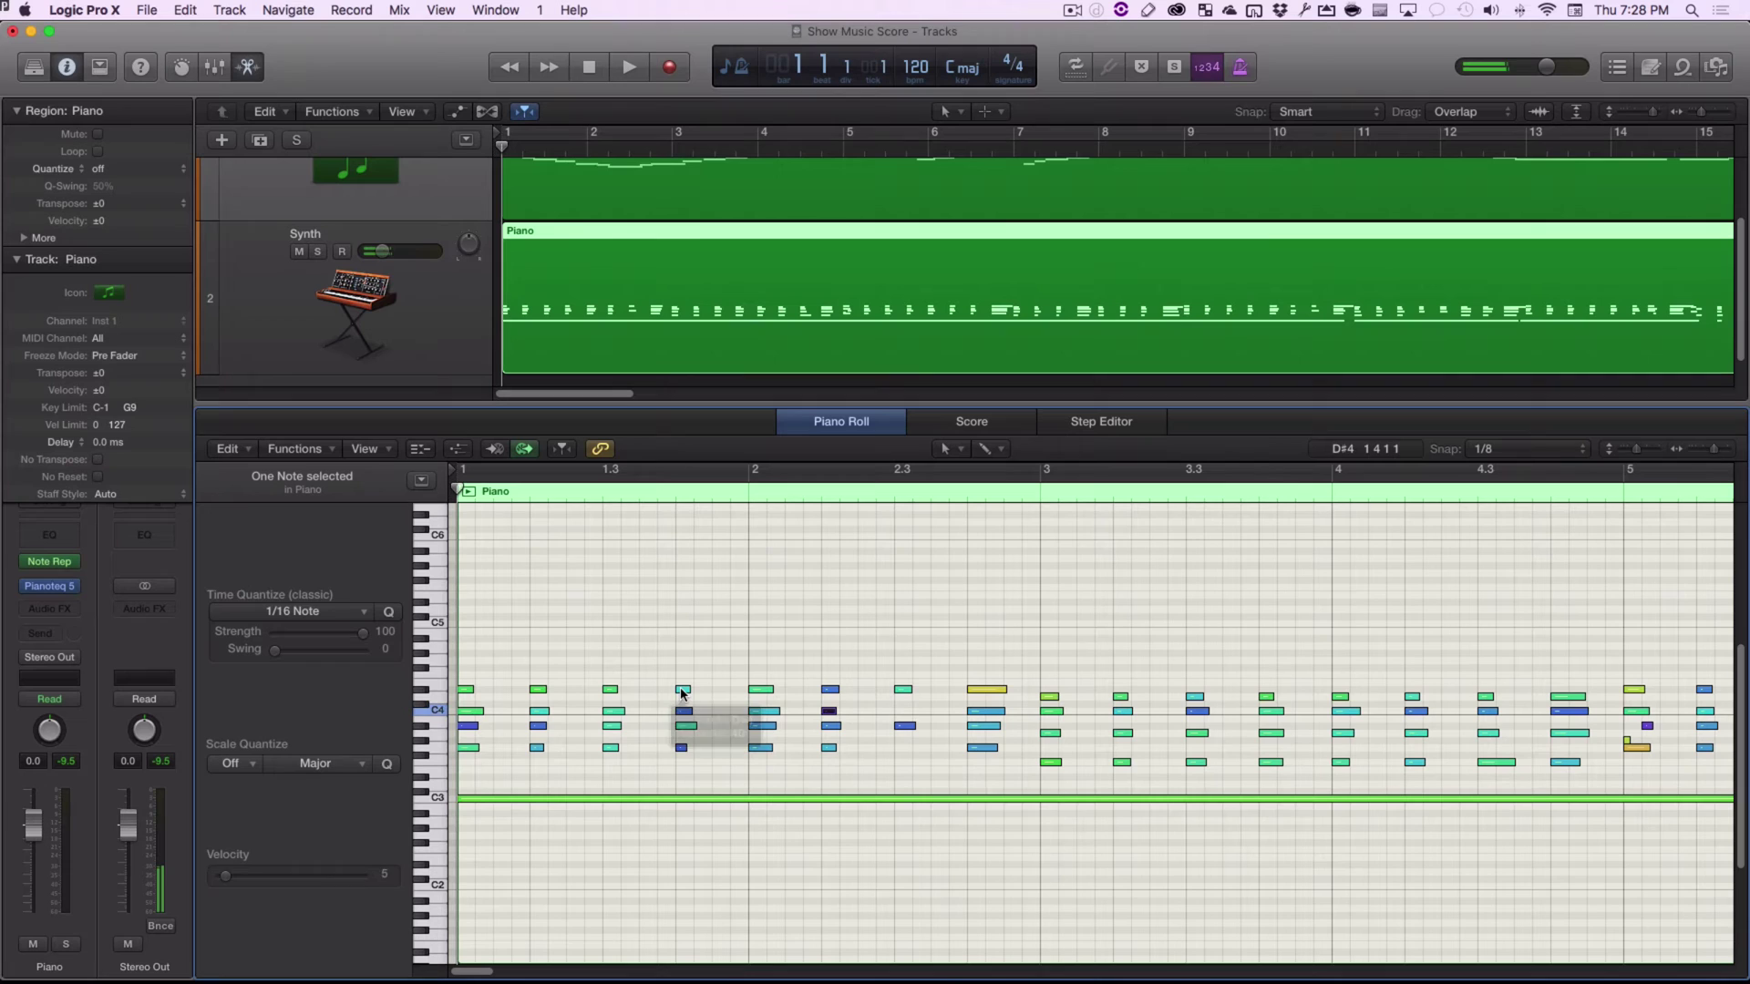
pyautogui.click(793, 627)
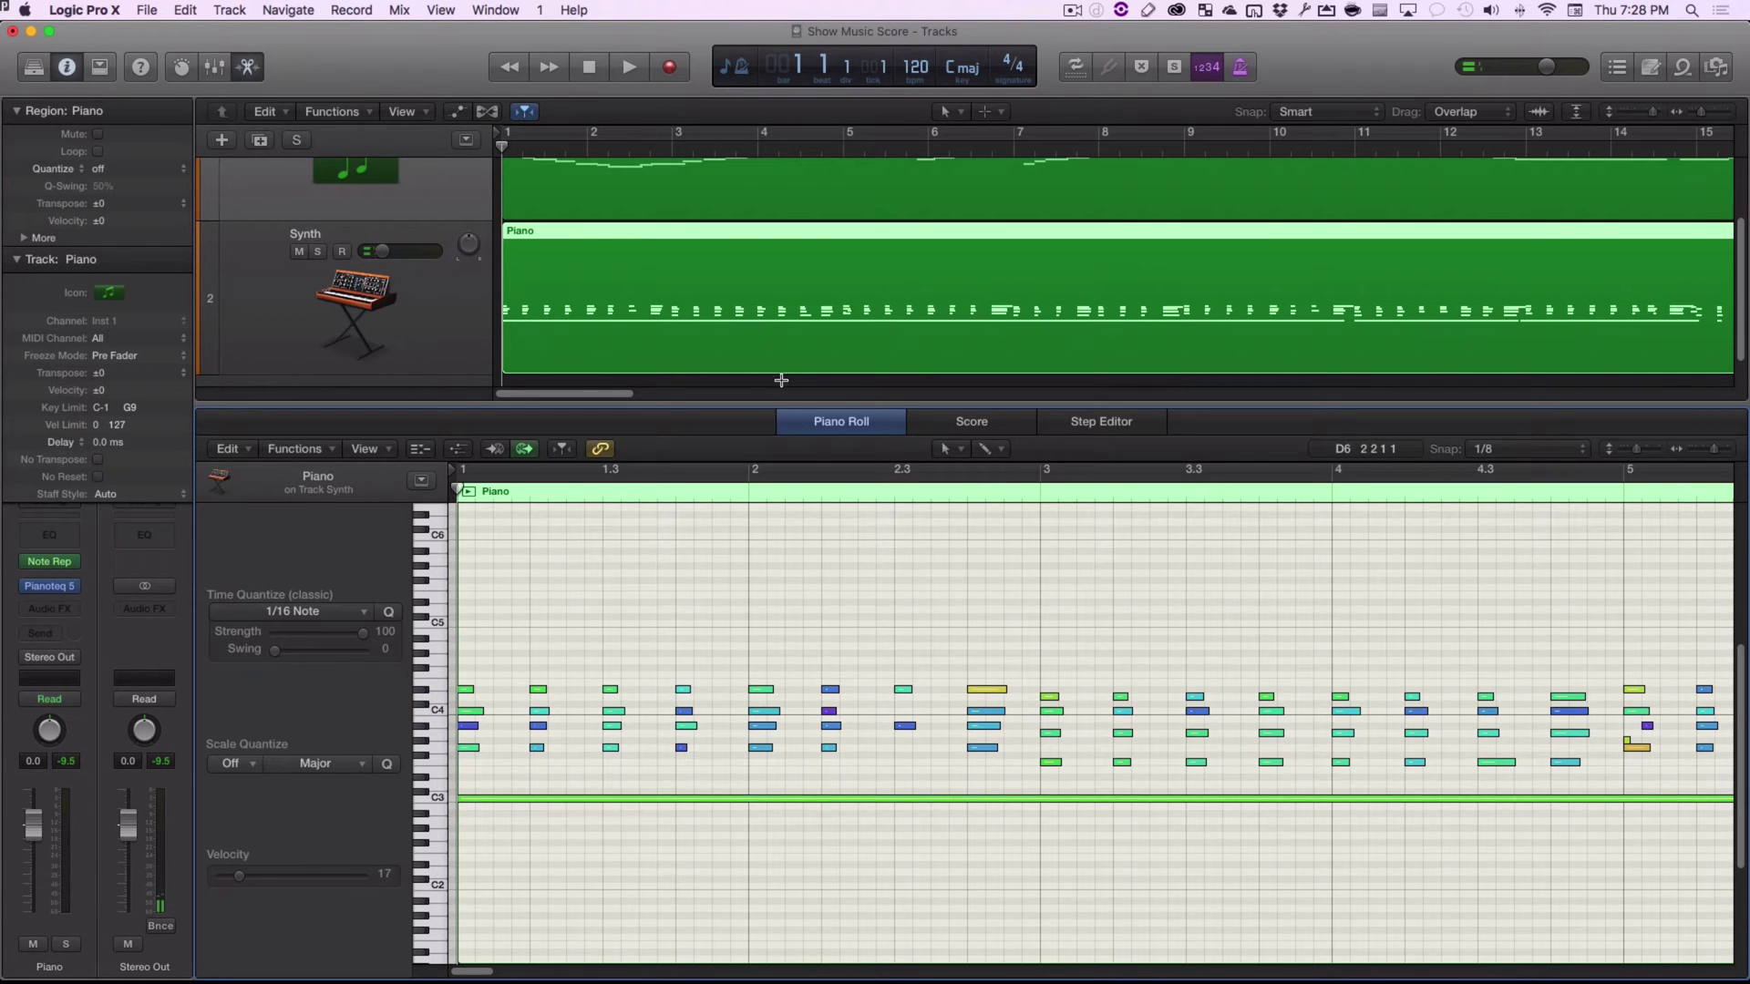
pyautogui.scroll(2, 721, 191)
pyautogui.scroll(1, 720, 190)
# Switch the Piano Roll between Synth only, both regions, and finally the Piano region alone.
pyautogui.keyDown('shift'); pyautogui.click(718, 186); pyautogui.keyUp('shift')
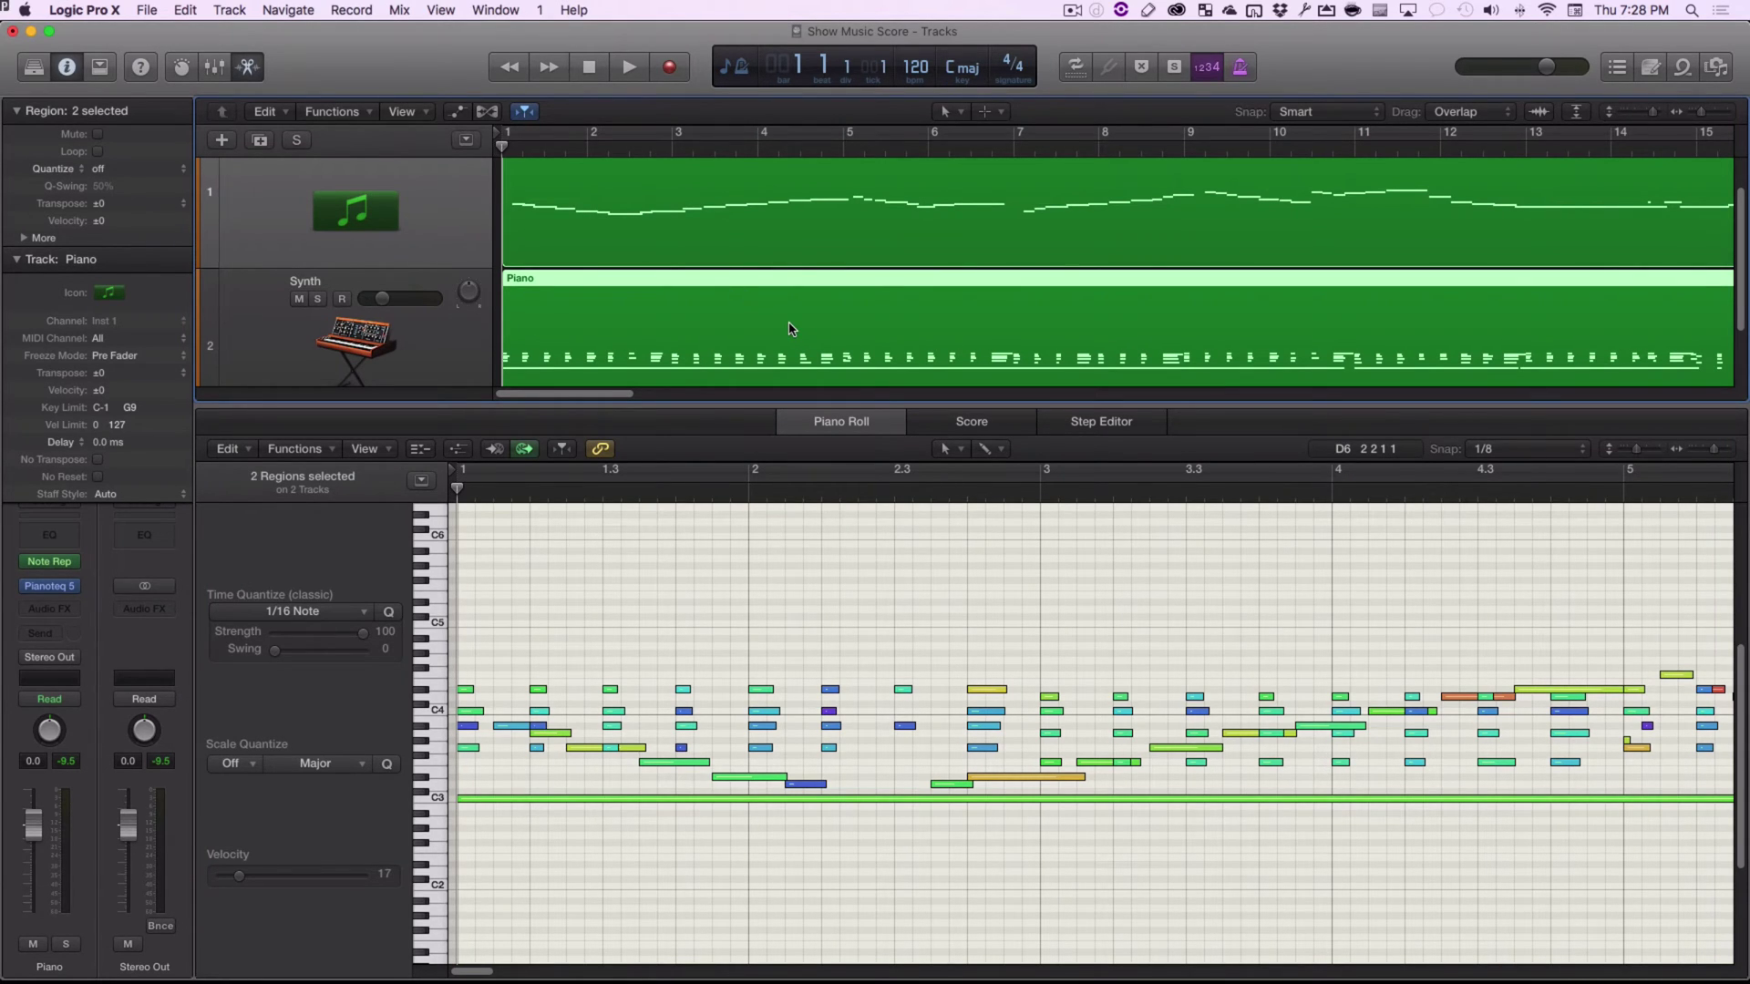
pyautogui.keyDown('shift'); pyautogui.click(804, 187); pyautogui.keyUp('shift')
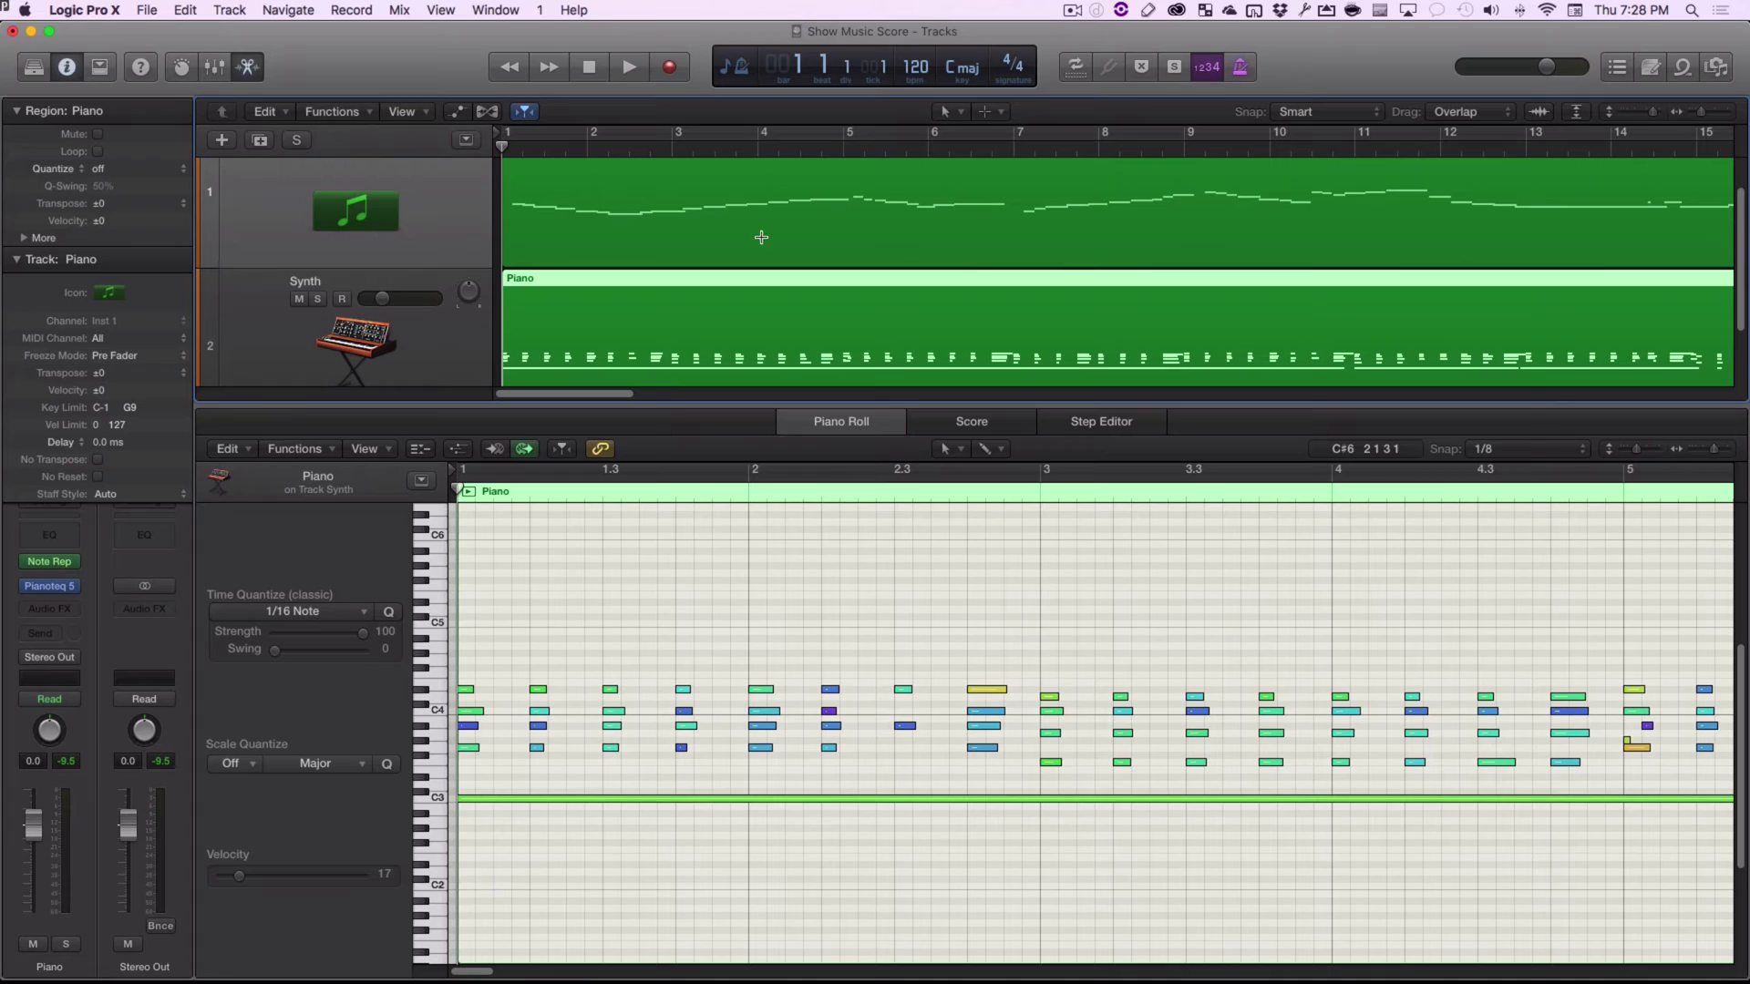
pyautogui.keyDown('shift'); pyautogui.click(741, 181); pyautogui.keyUp('shift')
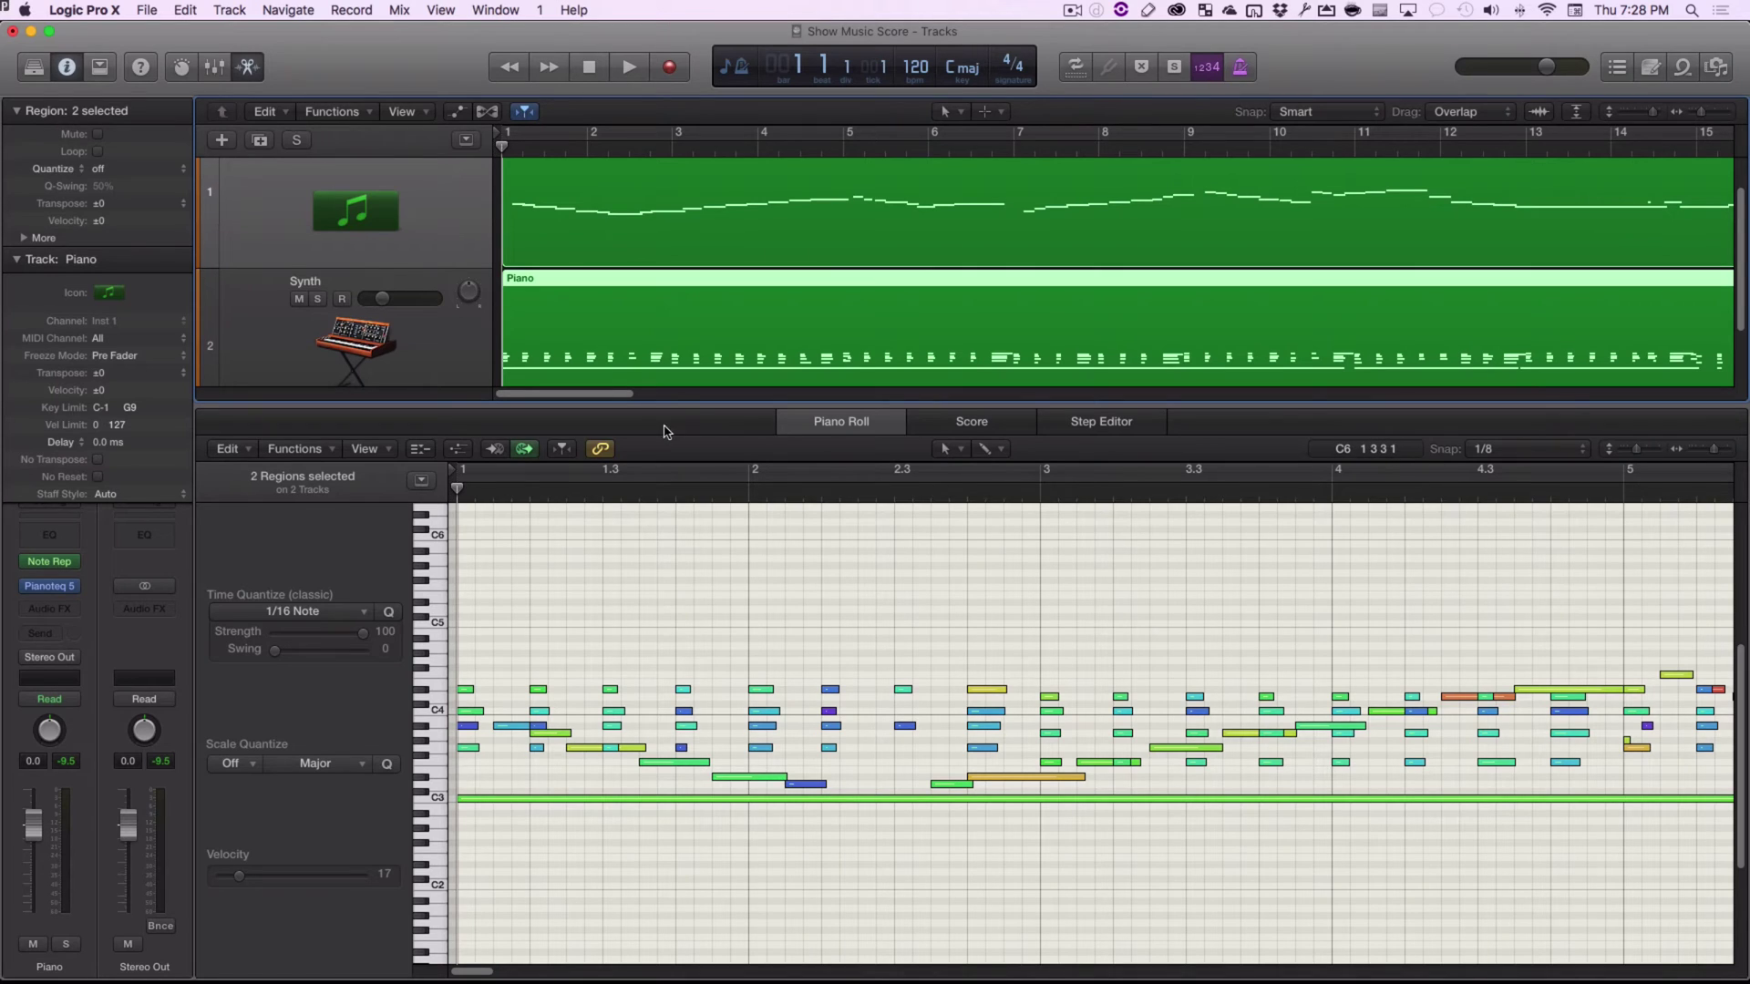
pyautogui.keyDown('shift'); pyautogui.click(705, 181); pyautogui.keyUp('shift')
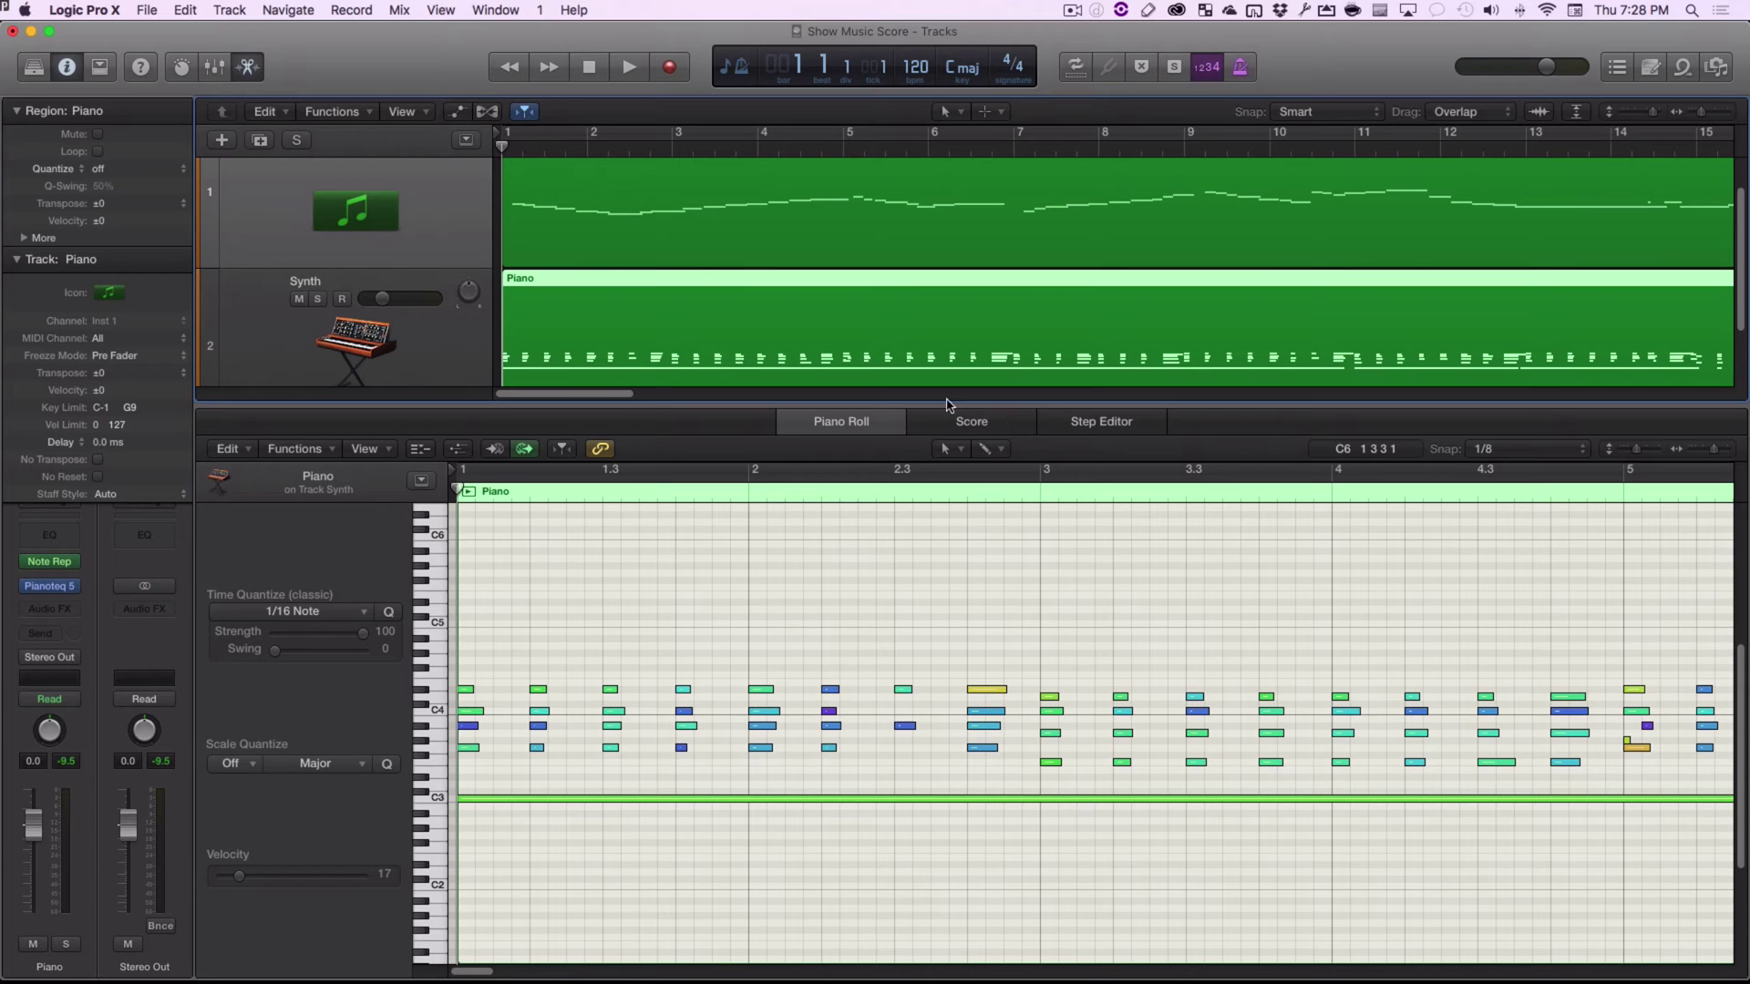
# Select the Piano track's region and switch the editor to Score notation.
pyautogui.click(674, 189)
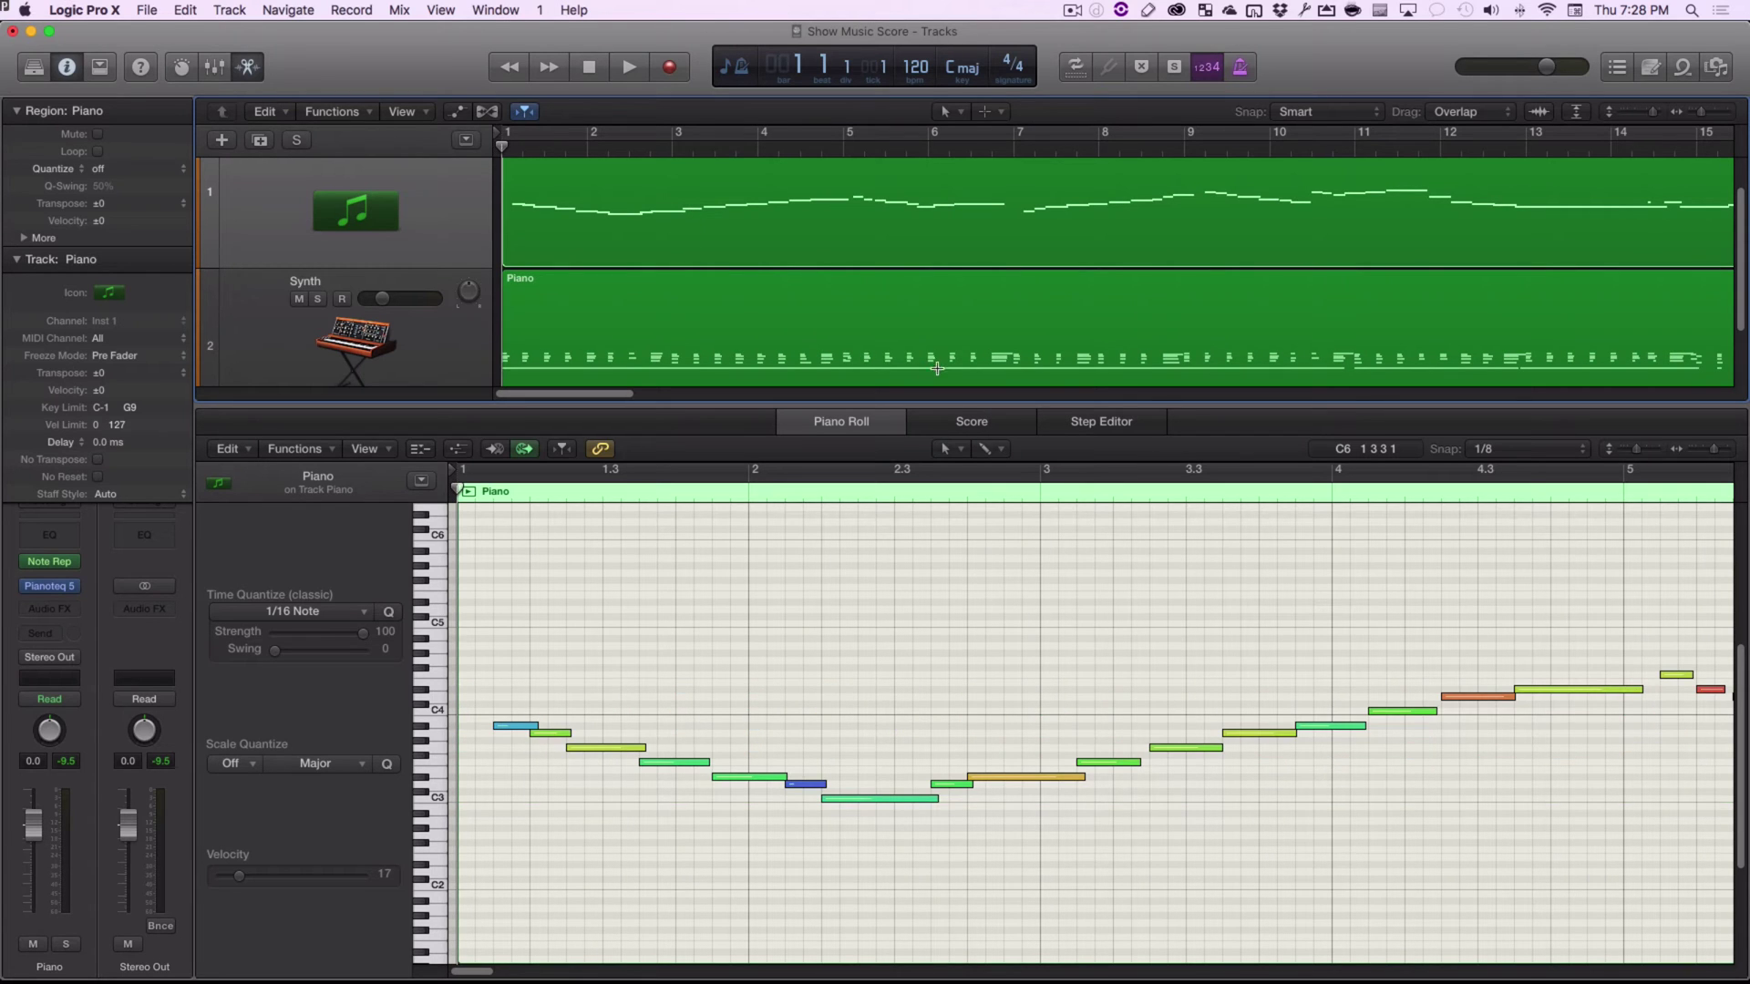
pyautogui.click(960, 425)
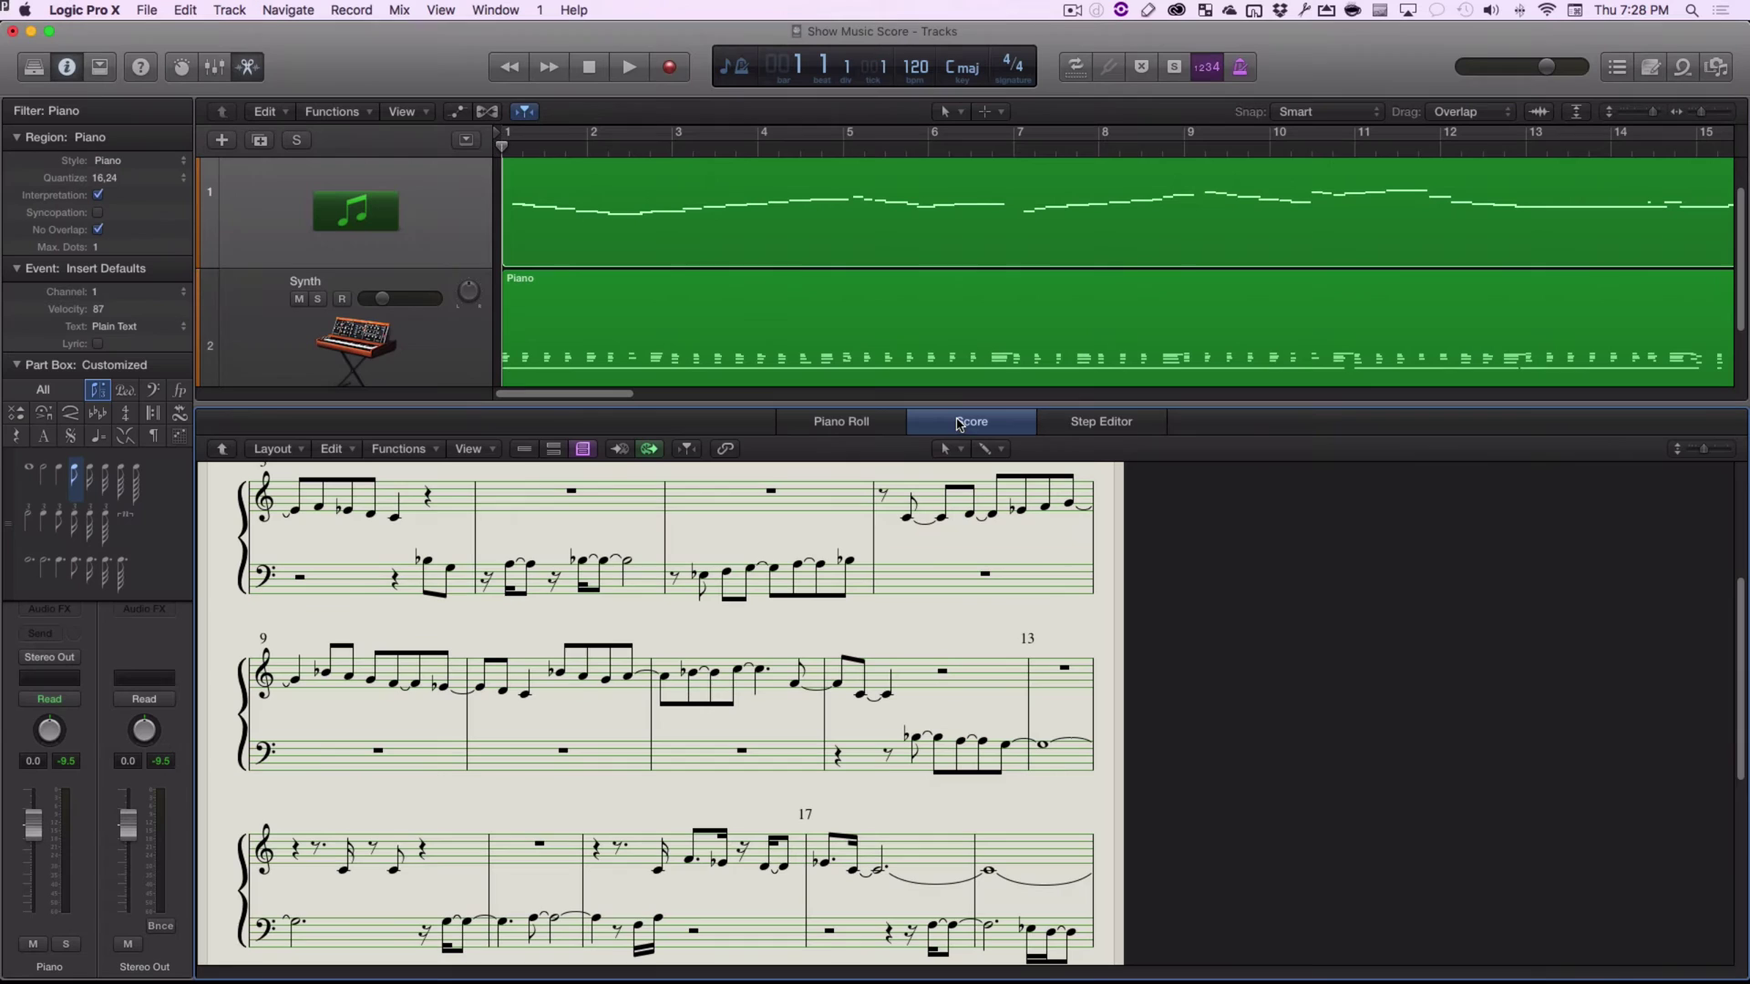
pyautogui.scroll(6, 677, 517)
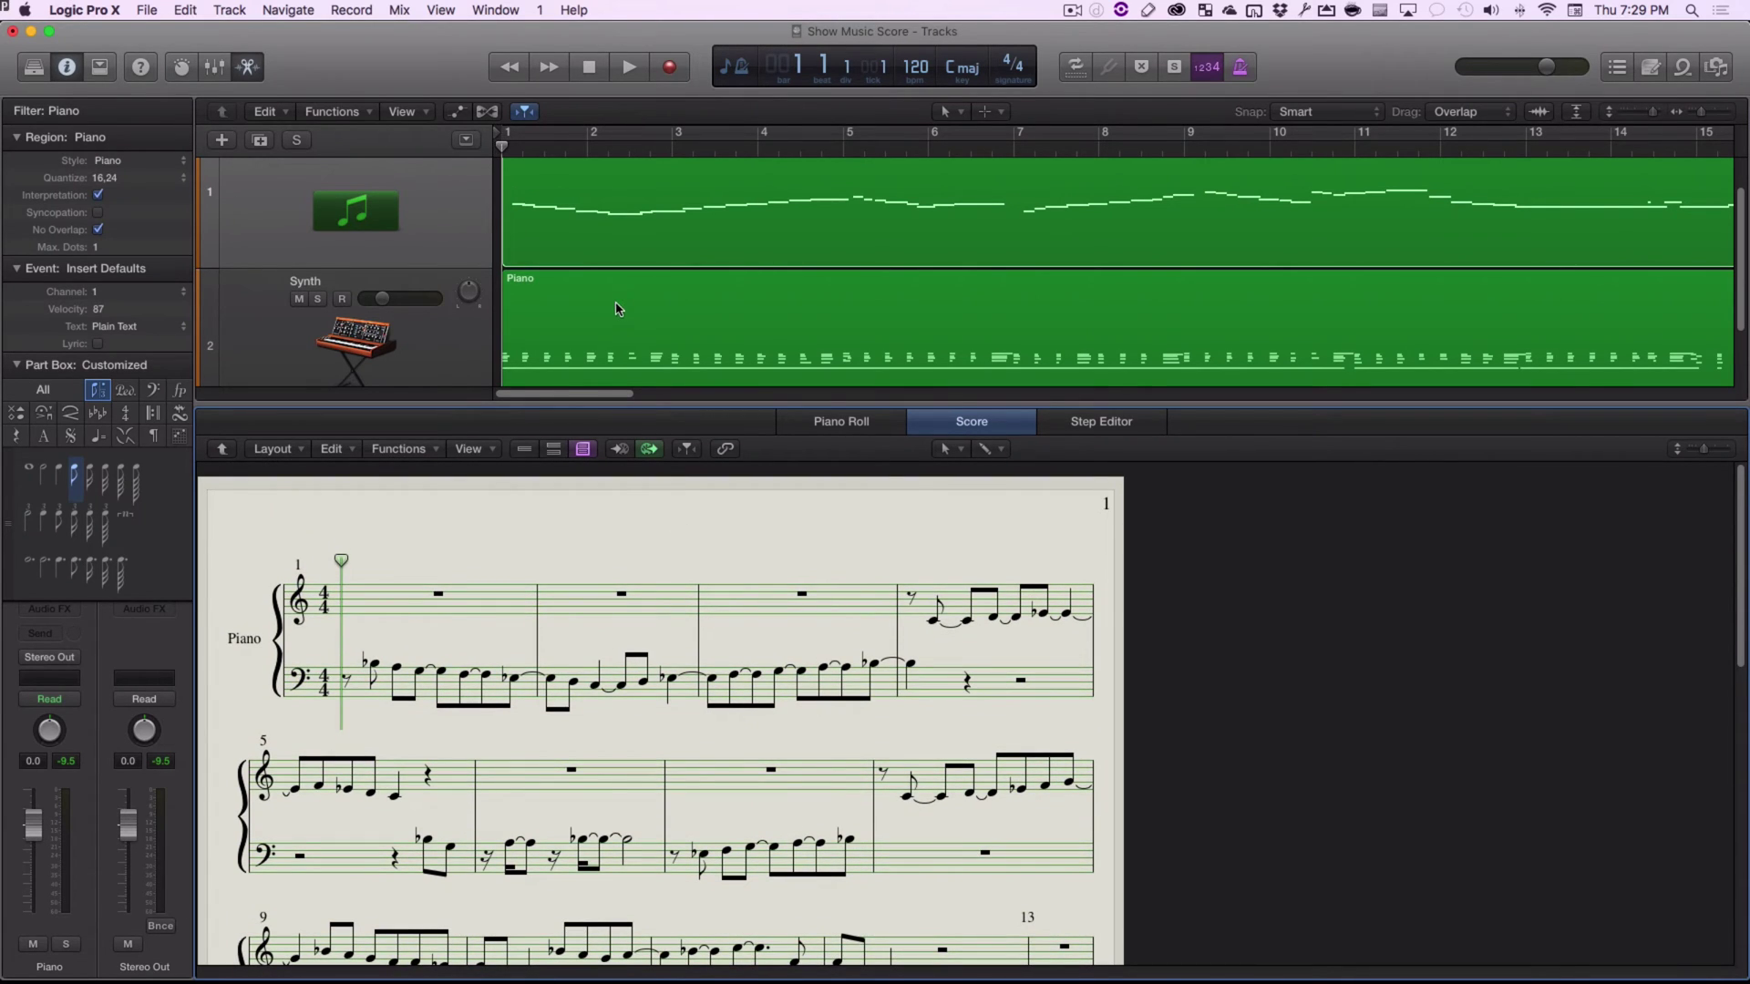
# Select the Piano region in the score and drag the editor divider down to enlarge the tracks area.
pyautogui.click(686, 310)
pyautogui.scroll(1, 687, 310)
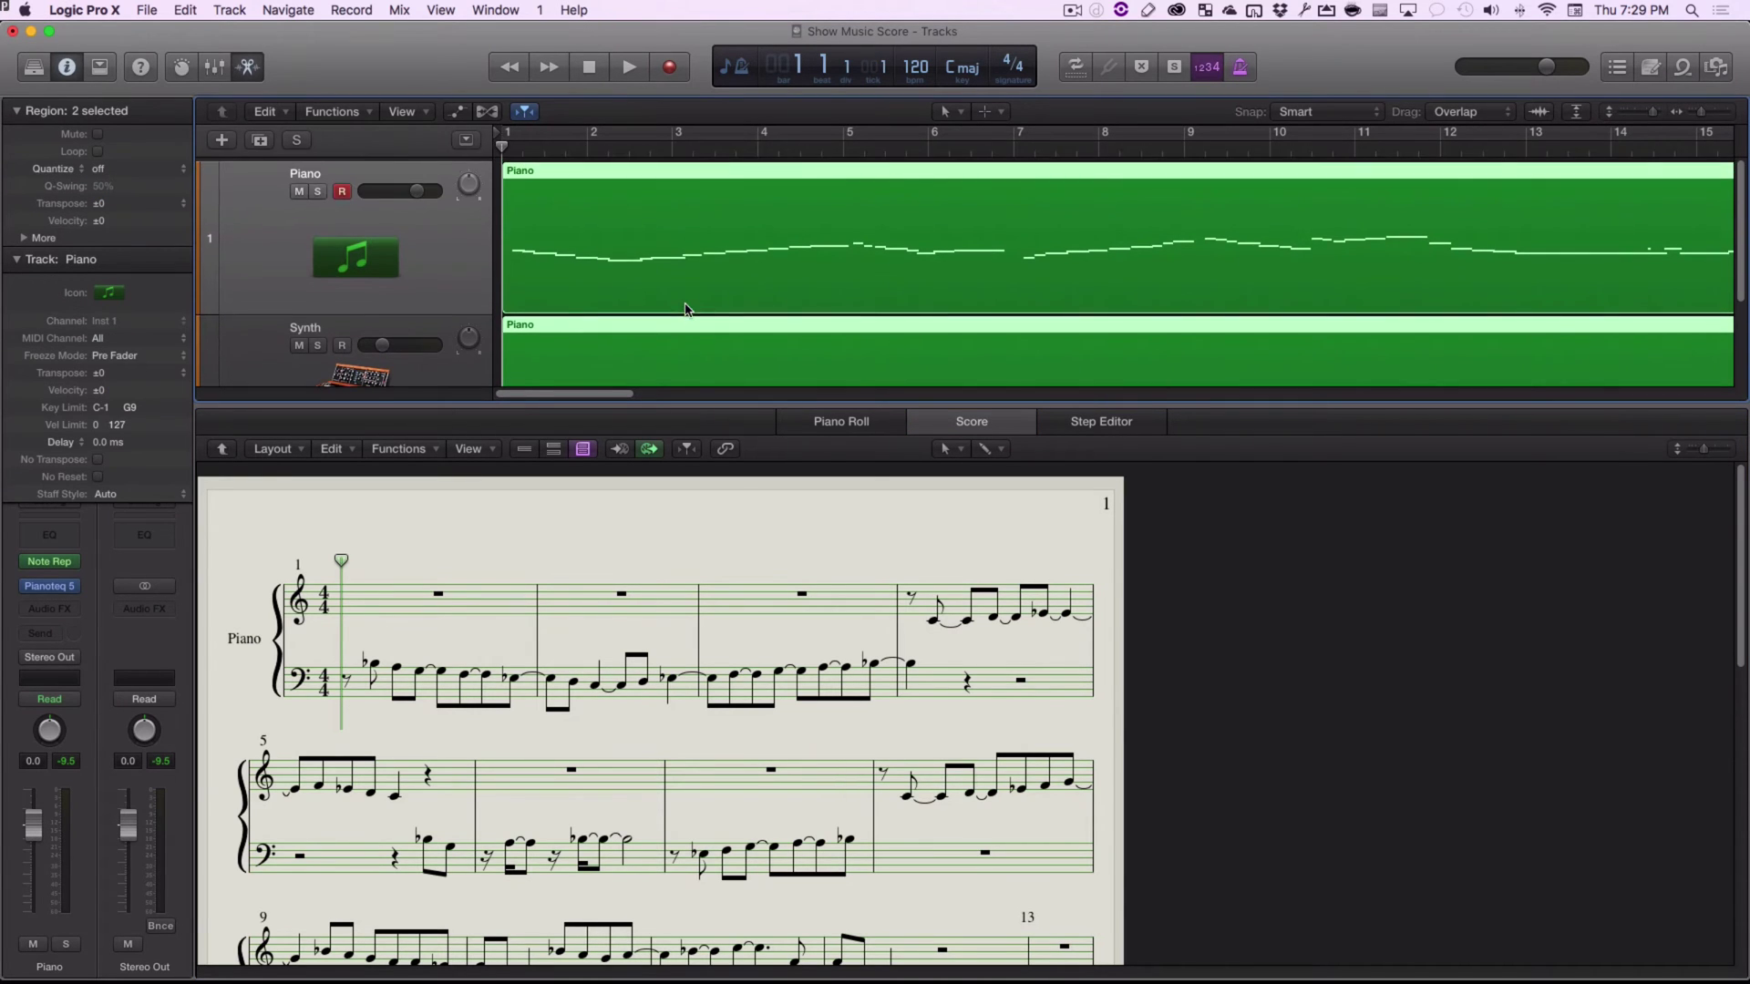
pyautogui.scroll(-1, 687, 310)
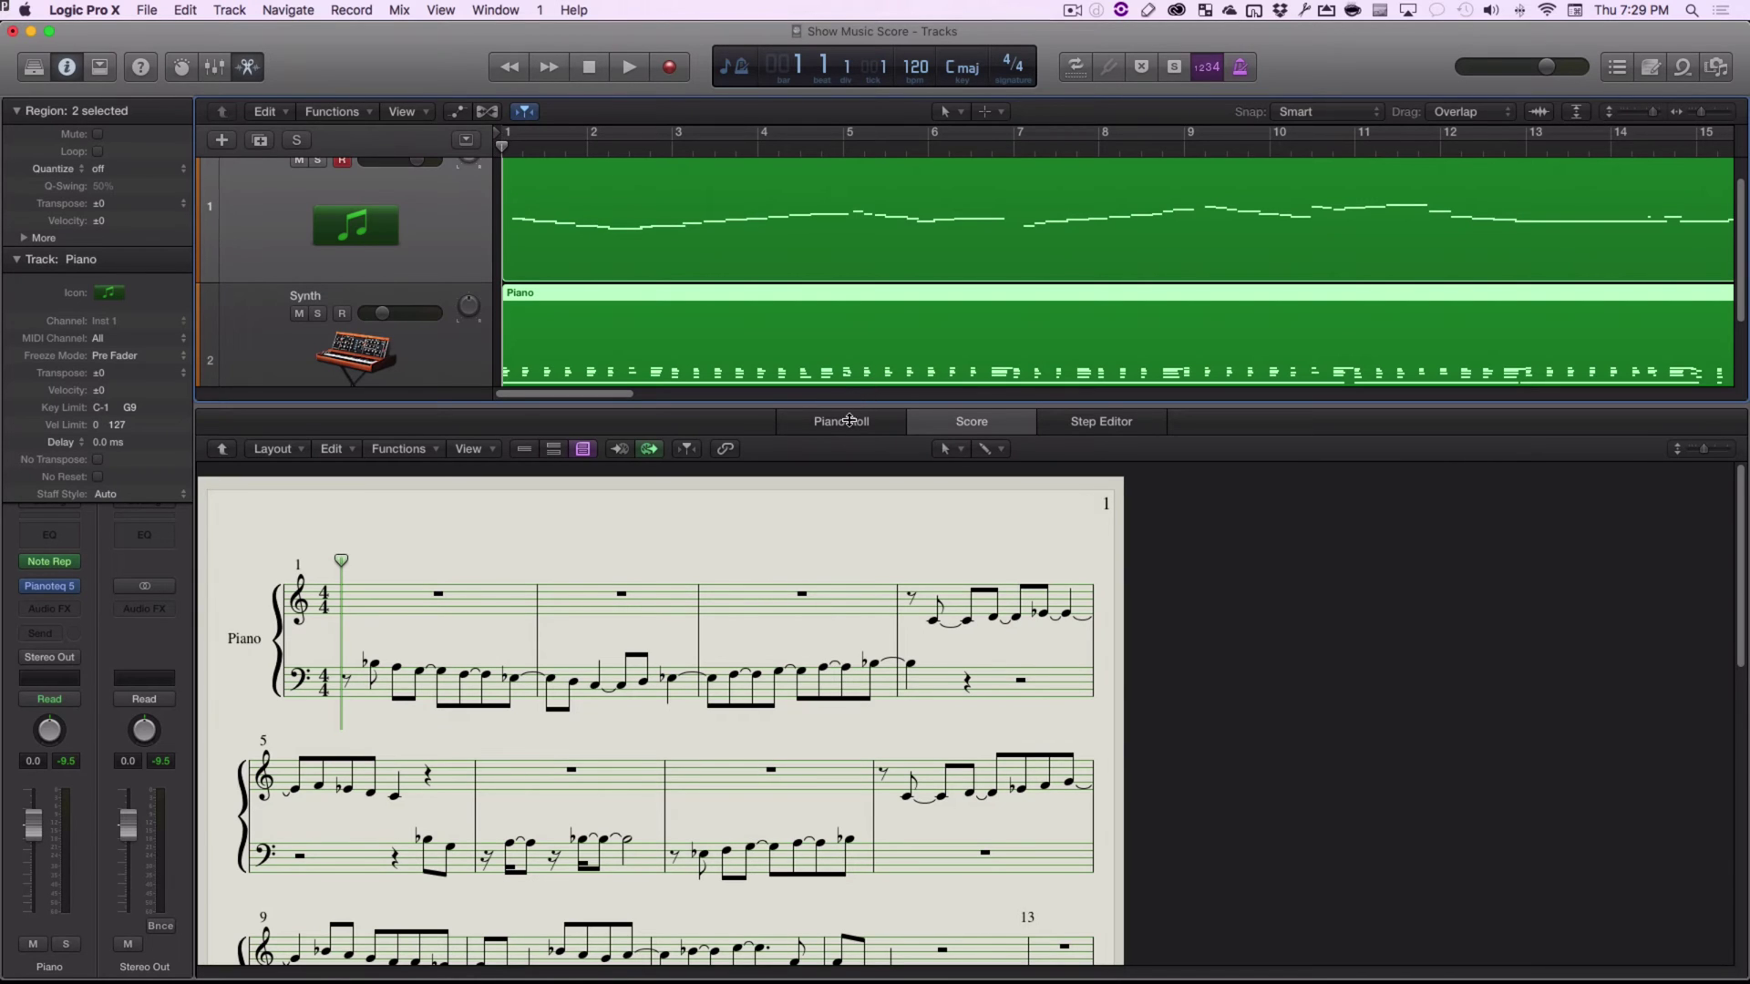
pyautogui.moveTo(849, 403); pyautogui.dragTo(849, 448)
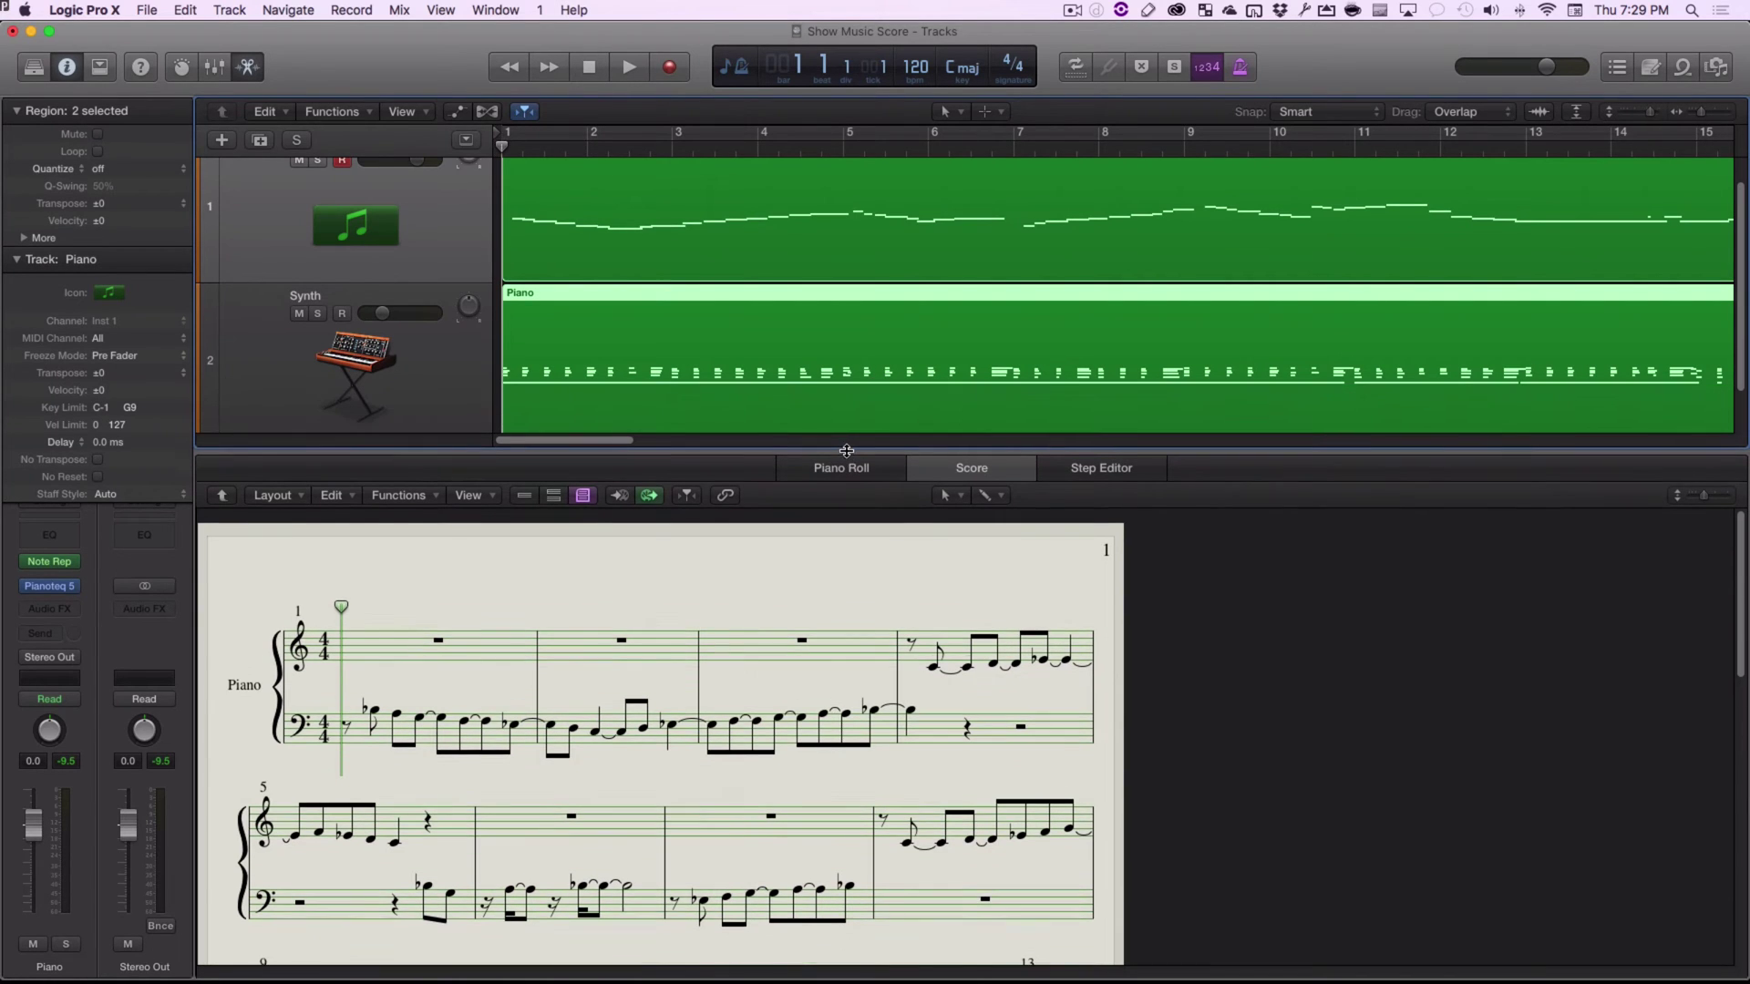
pyautogui.click(972, 473)
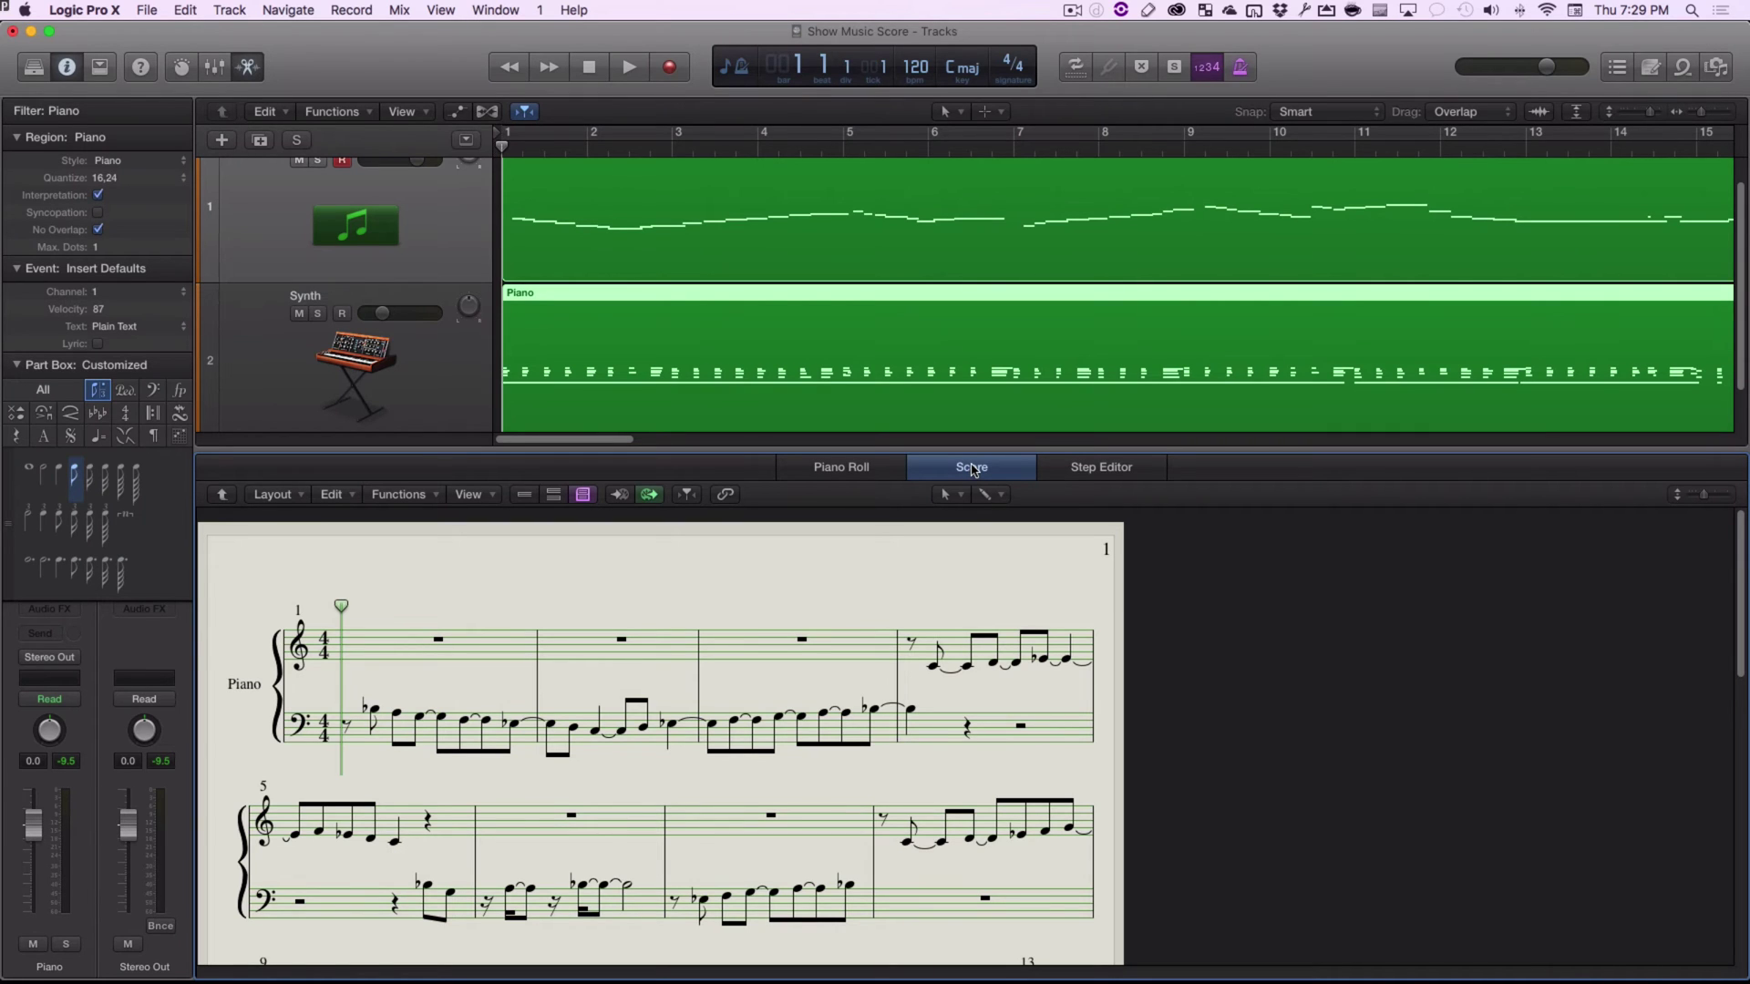
pyautogui.click(931, 203)
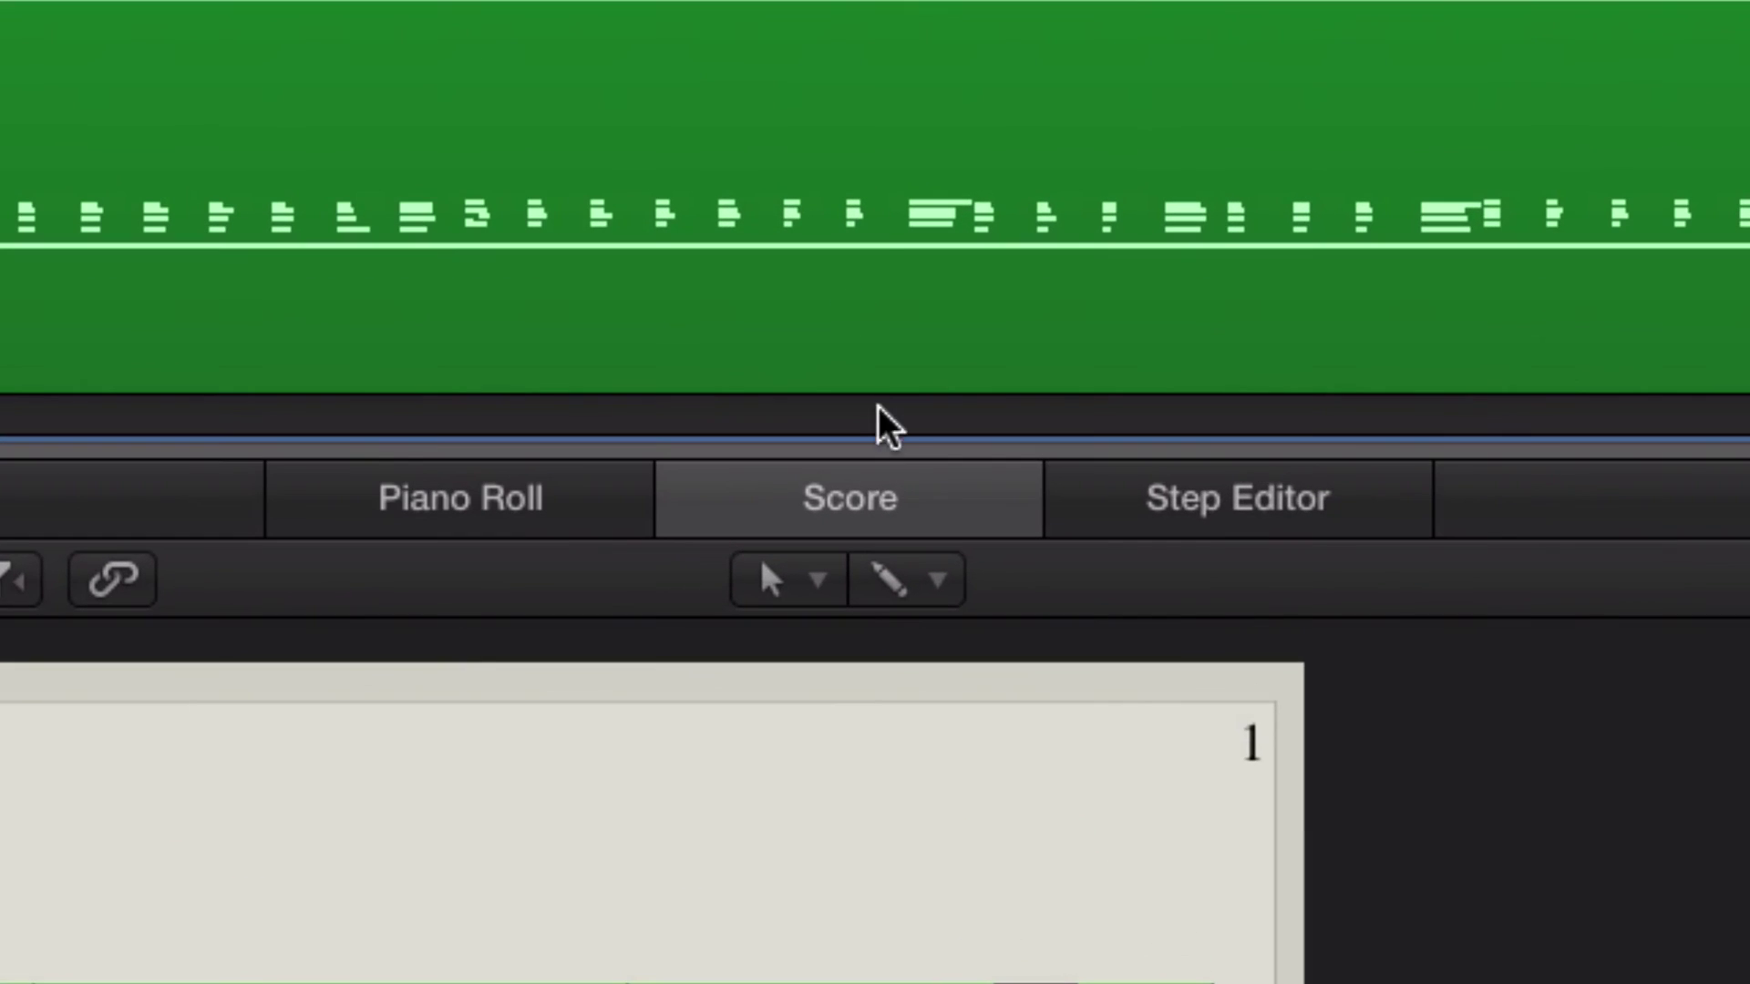
pyautogui.click(860, 500)
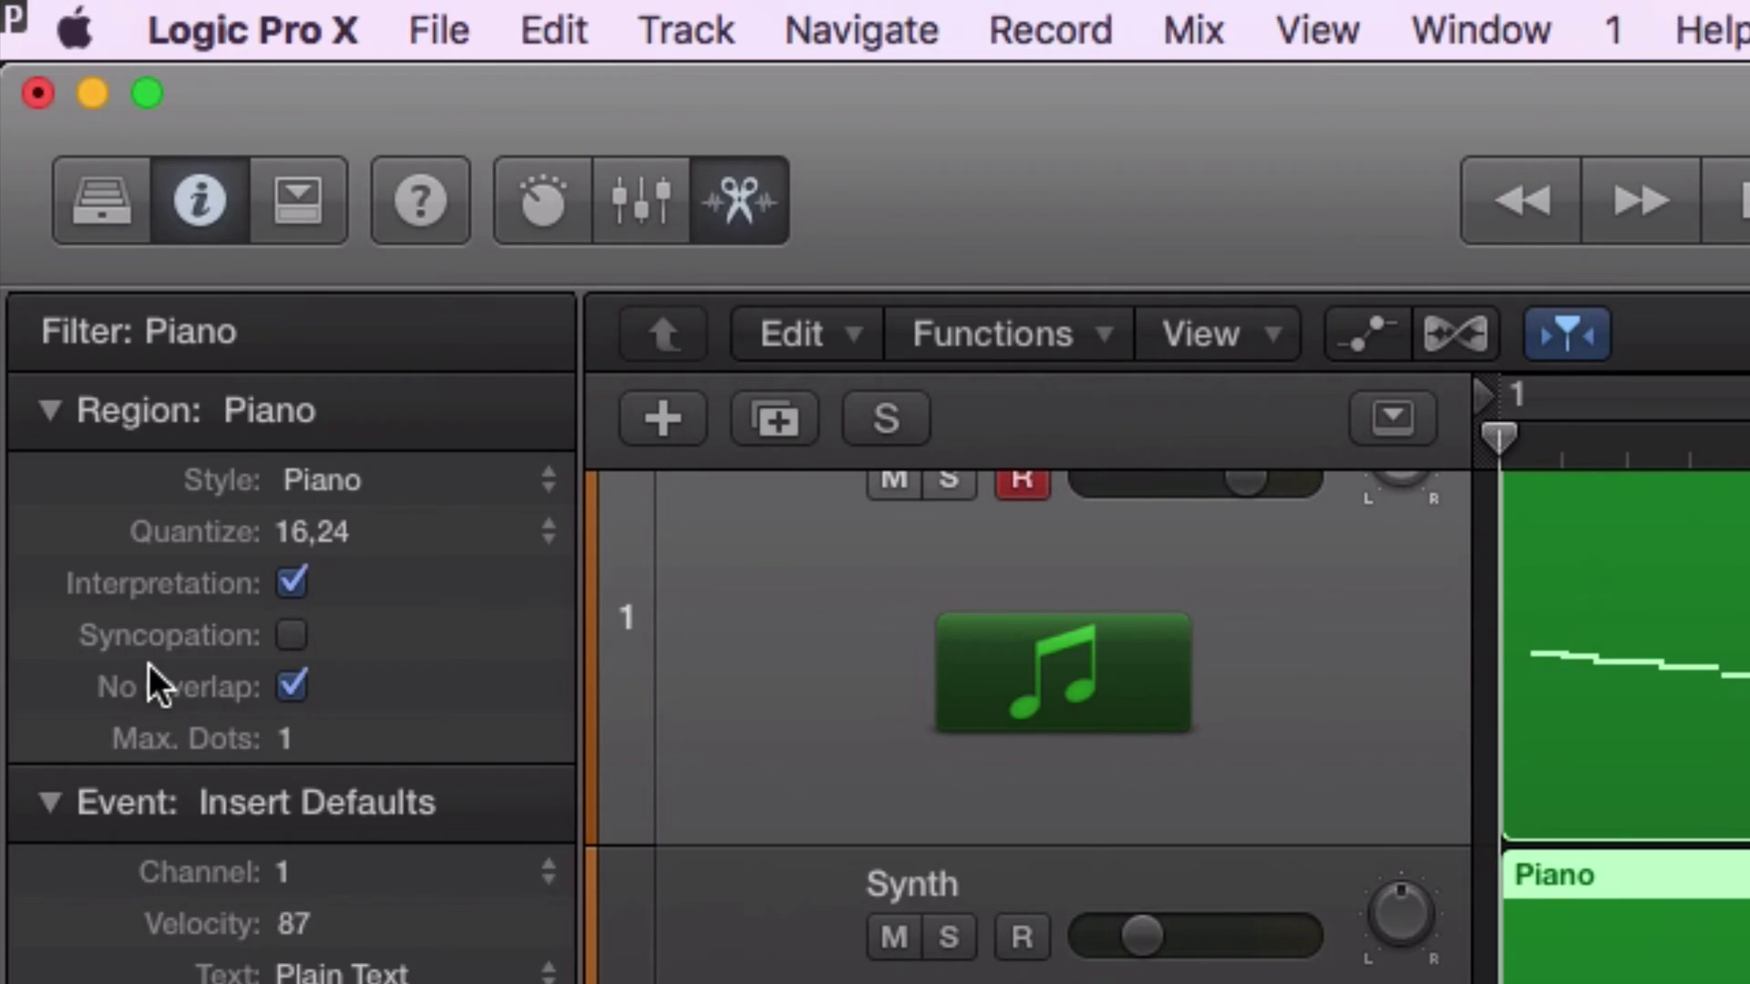
pyautogui.click(191, 193)
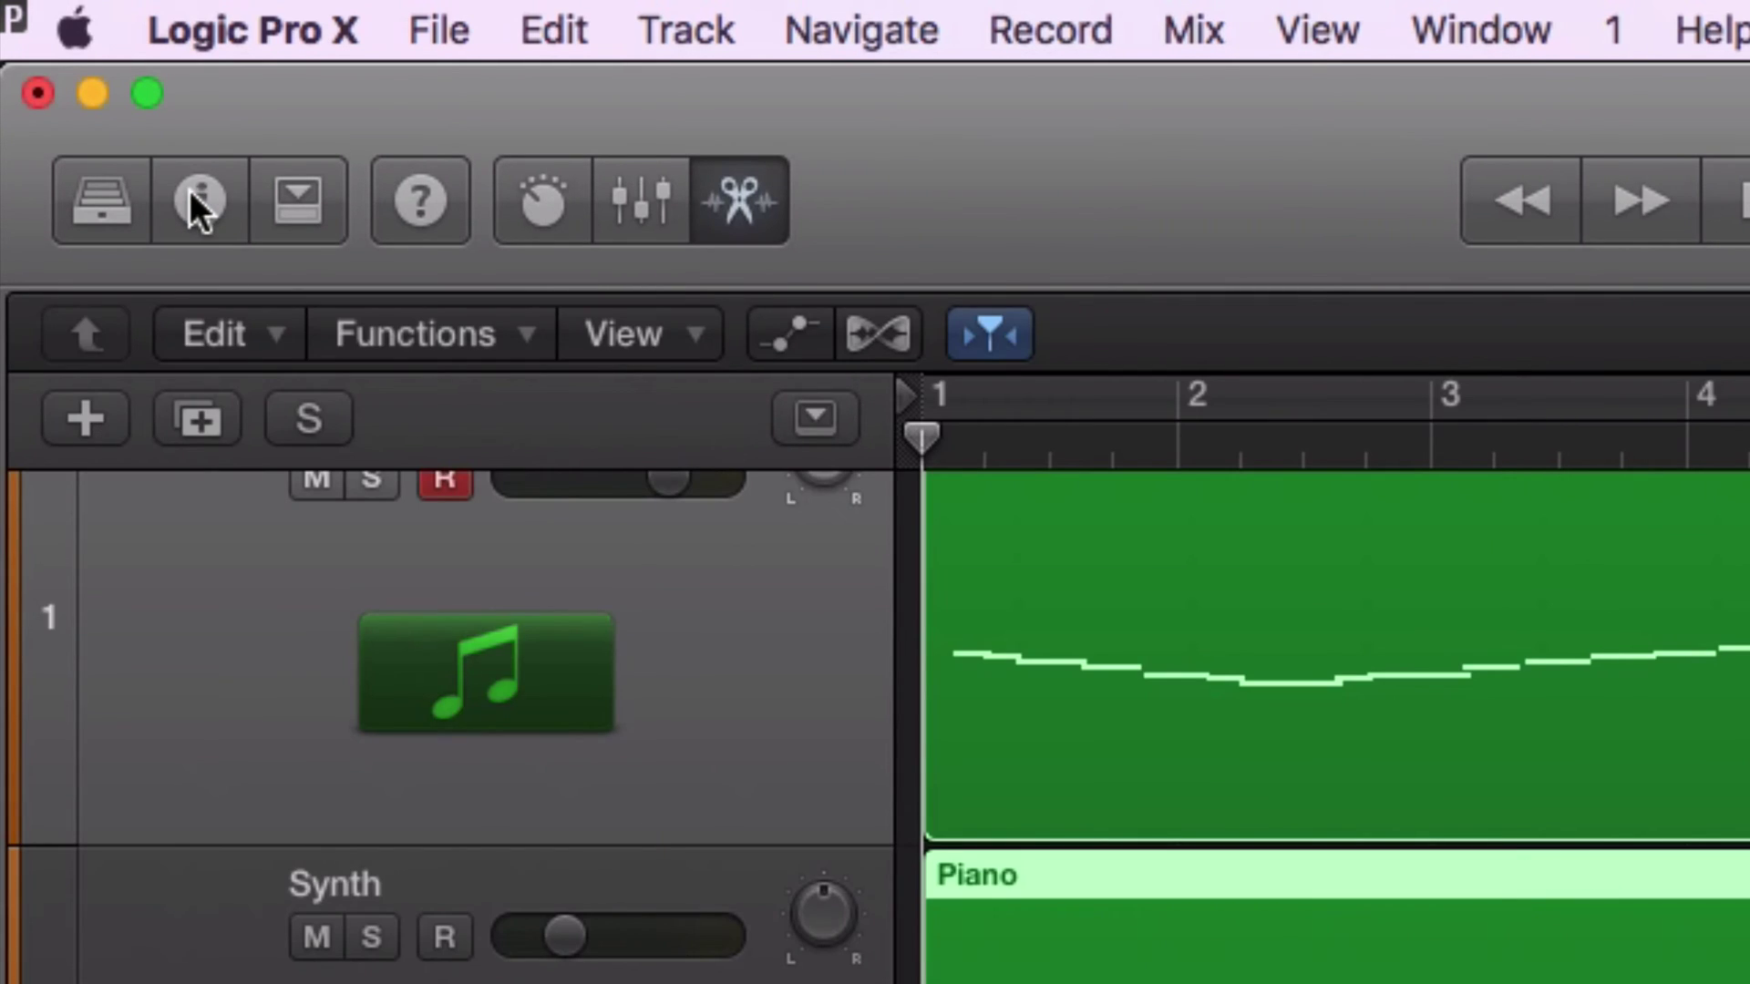
pyautogui.click(190, 190)
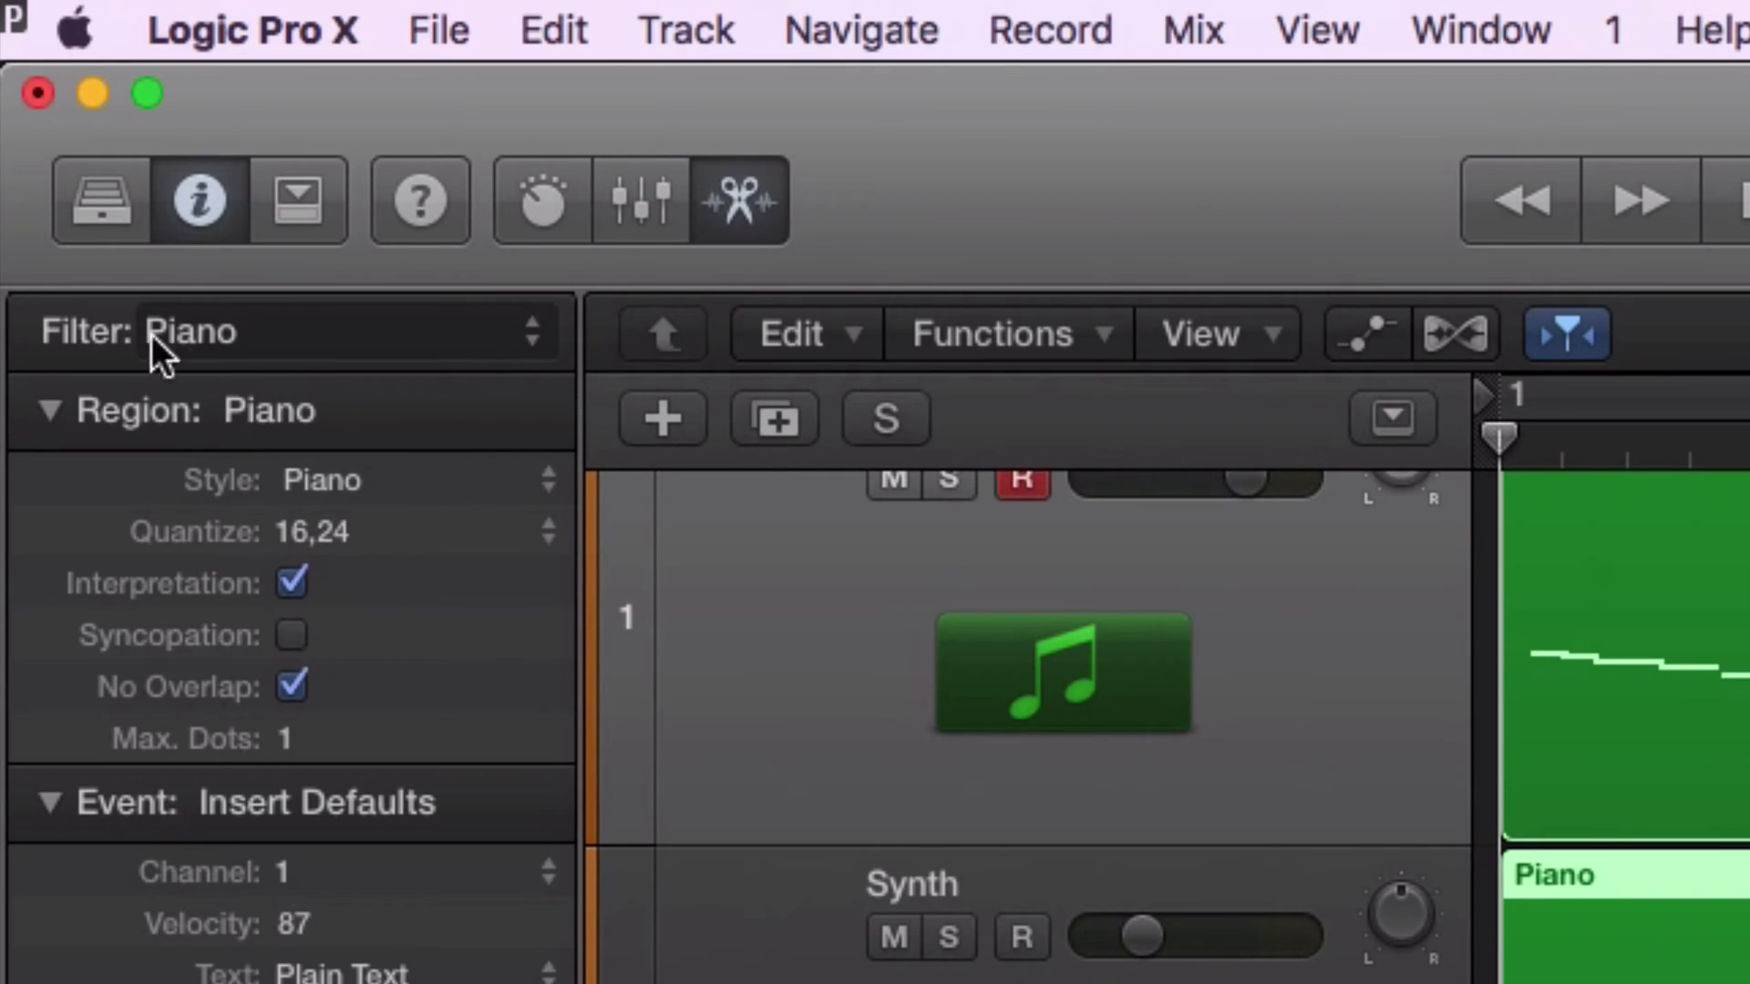
# Set the inspector's score Filter to Synth, then to All Instruments.
pyautogui.click(204, 332)
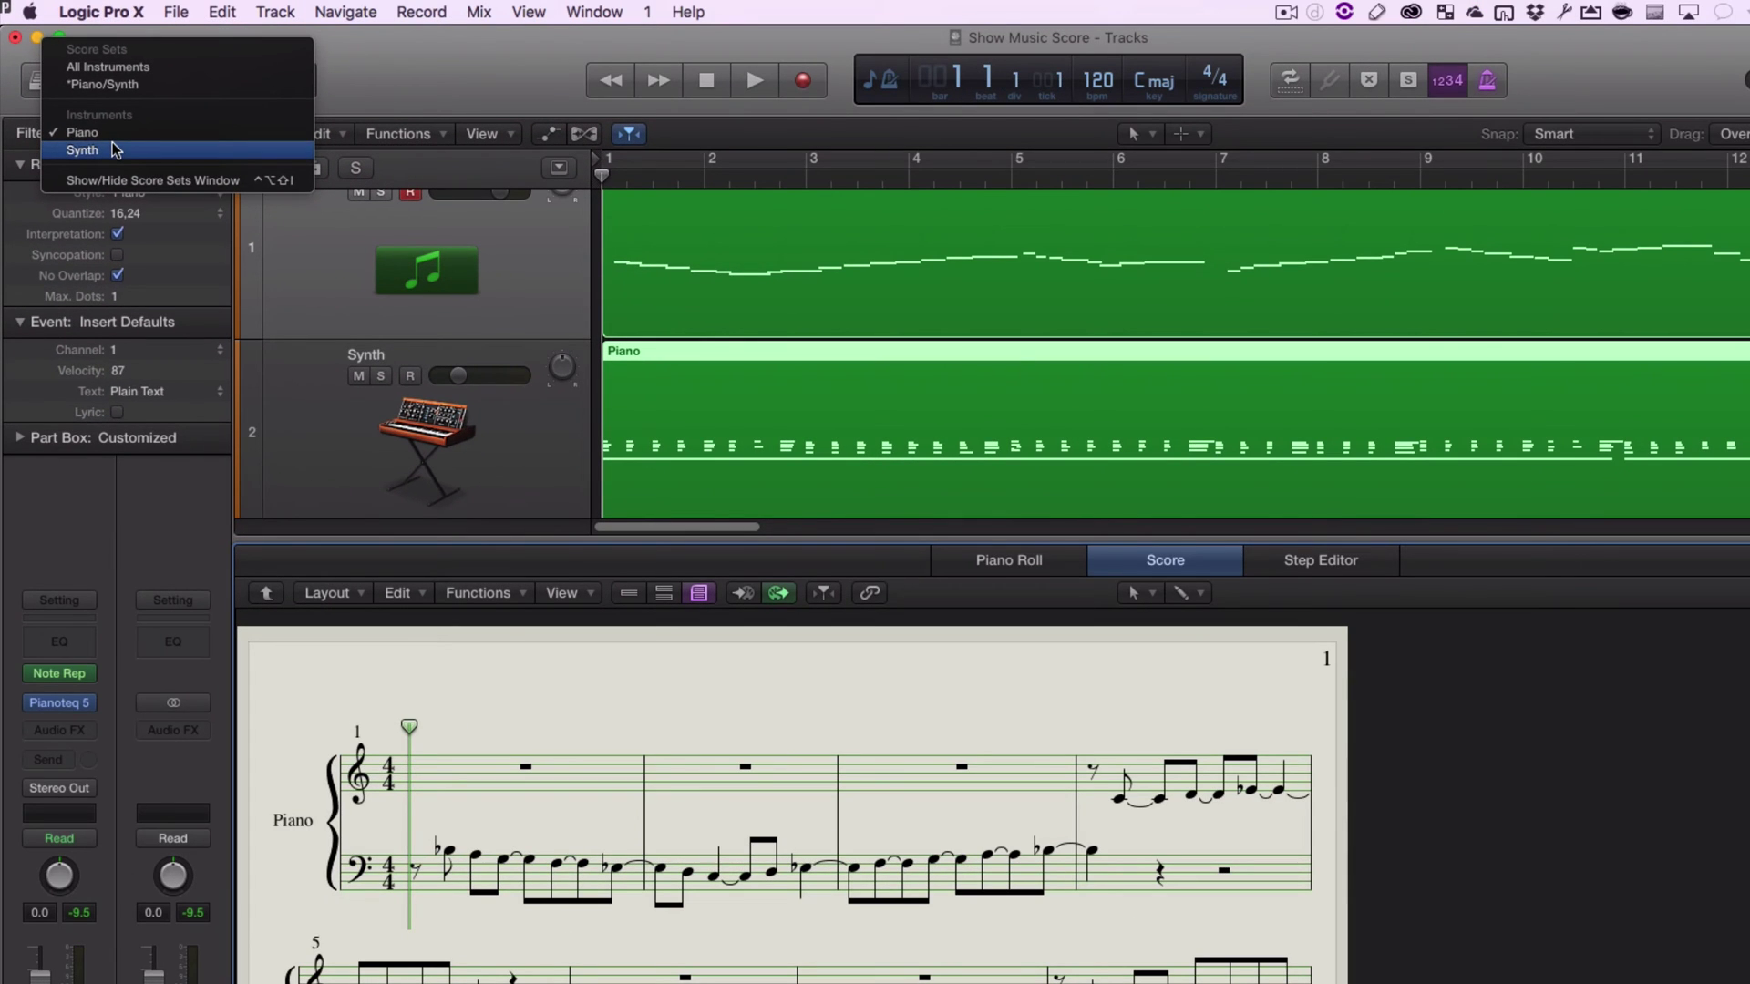
pyautogui.click(115, 151)
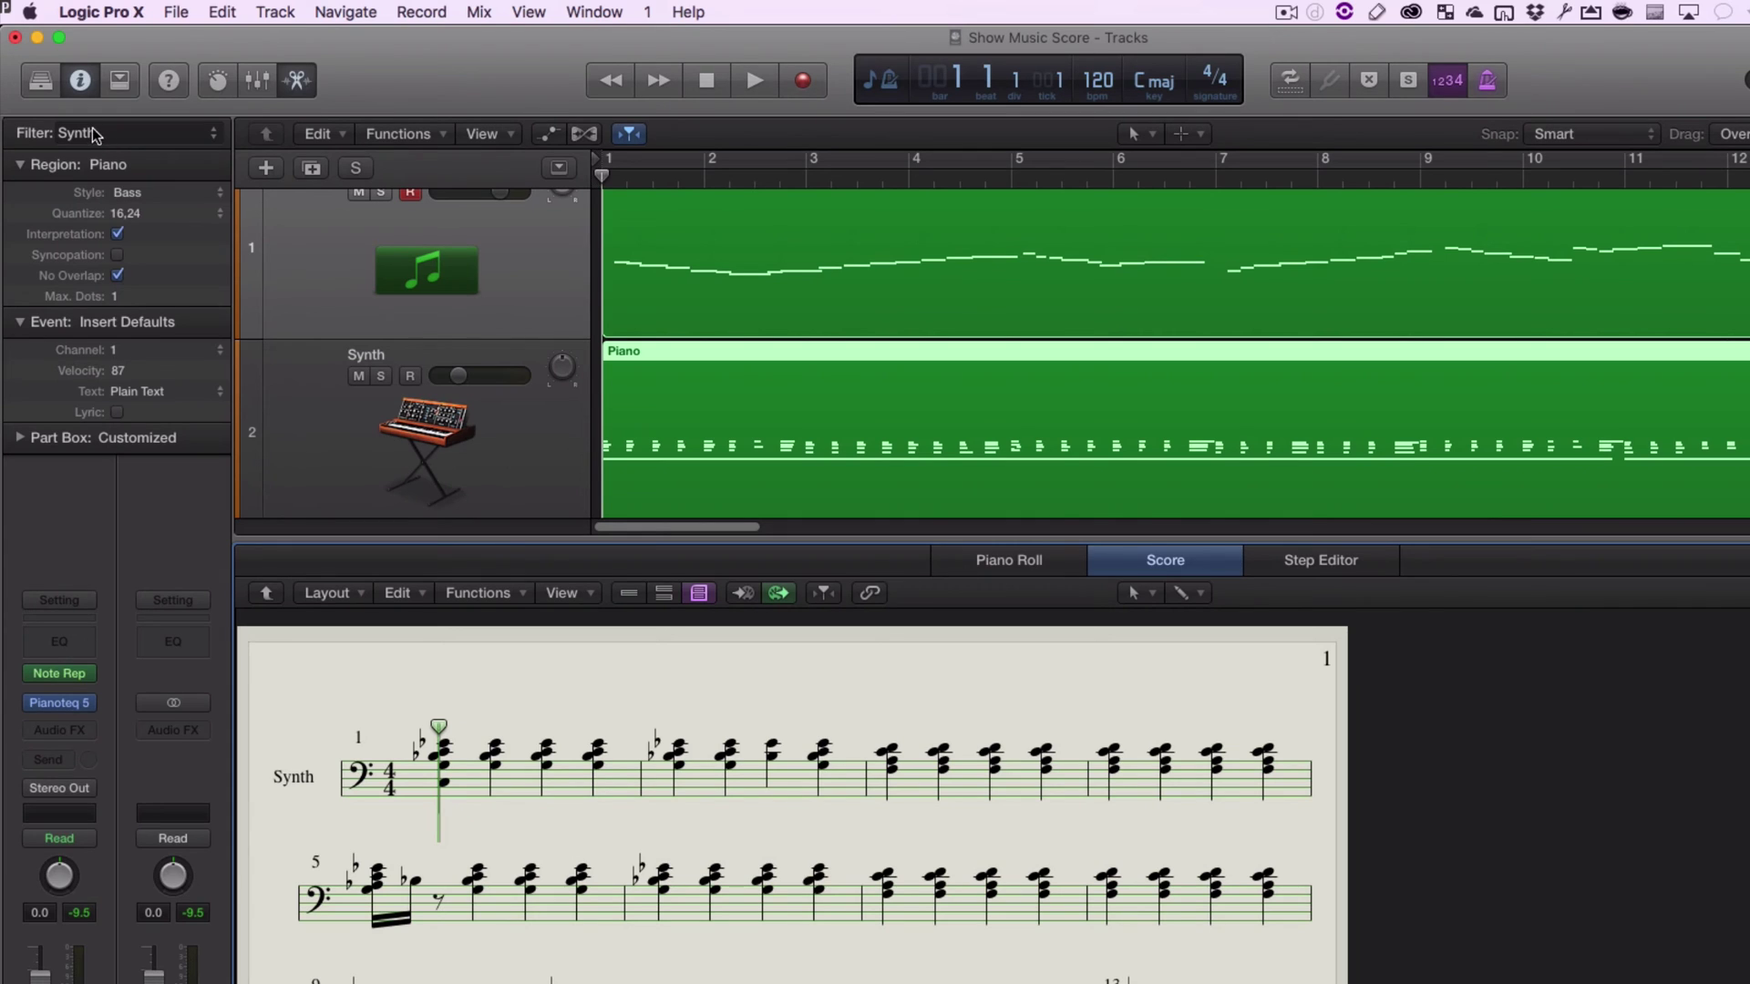
pyautogui.click(94, 135)
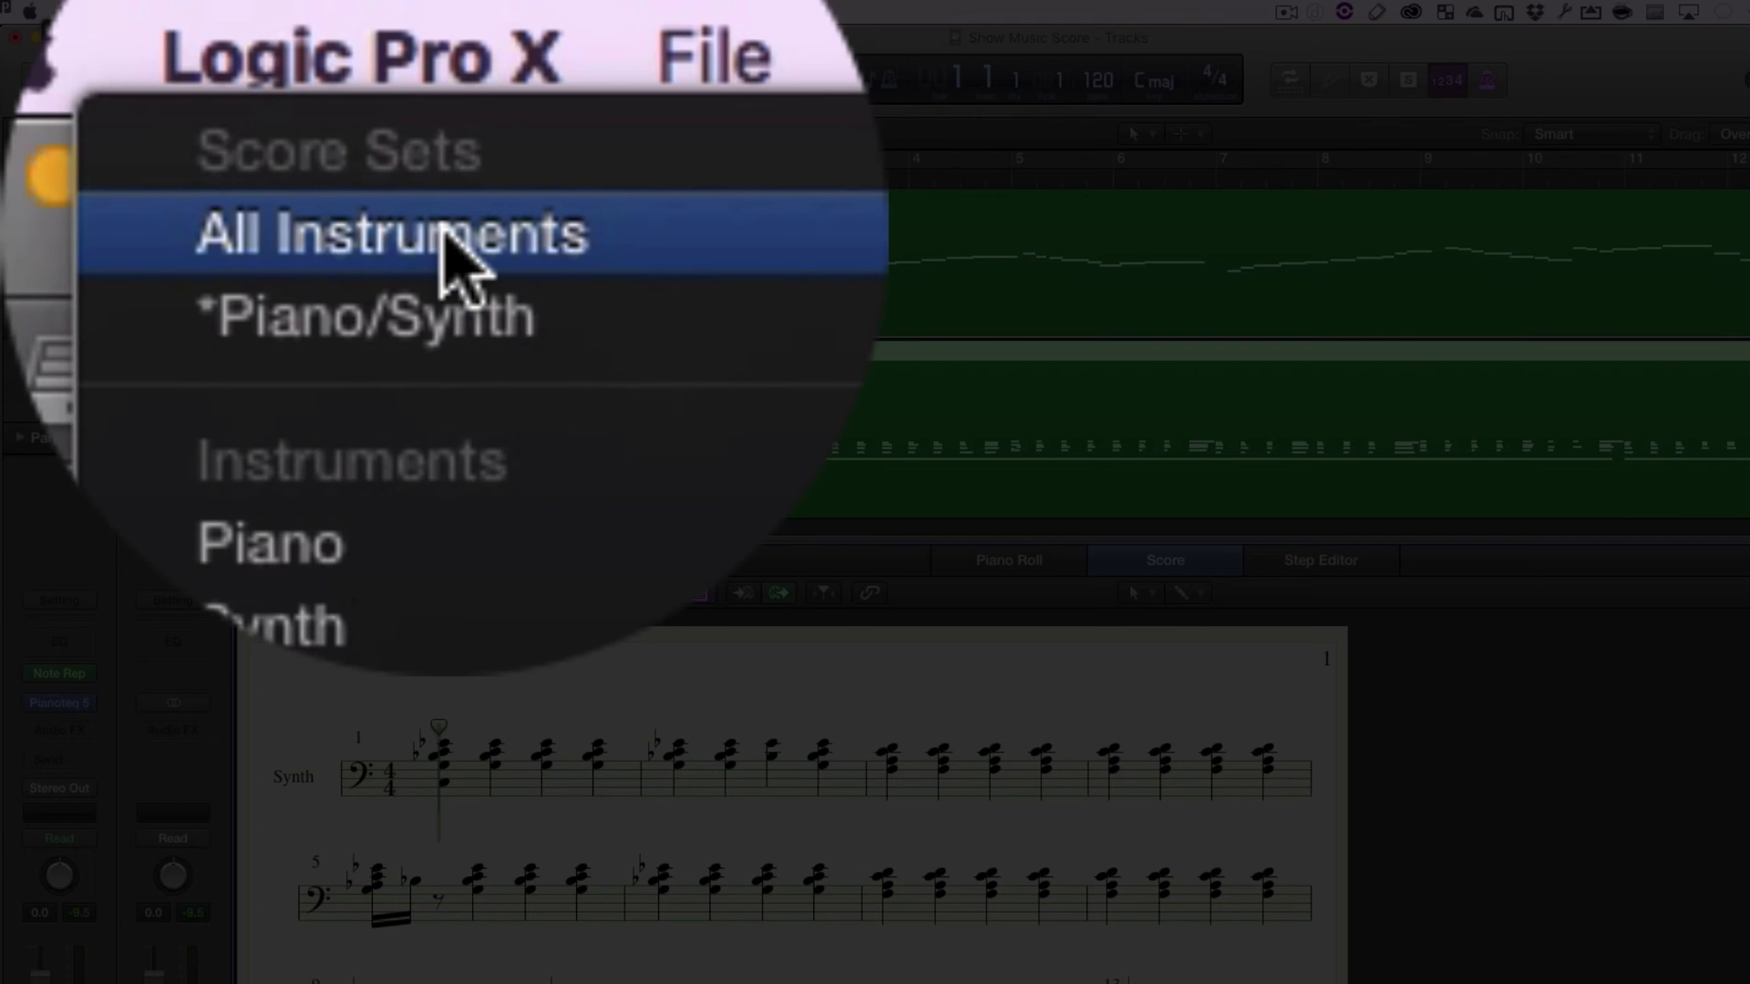
pyautogui.click(443, 235)
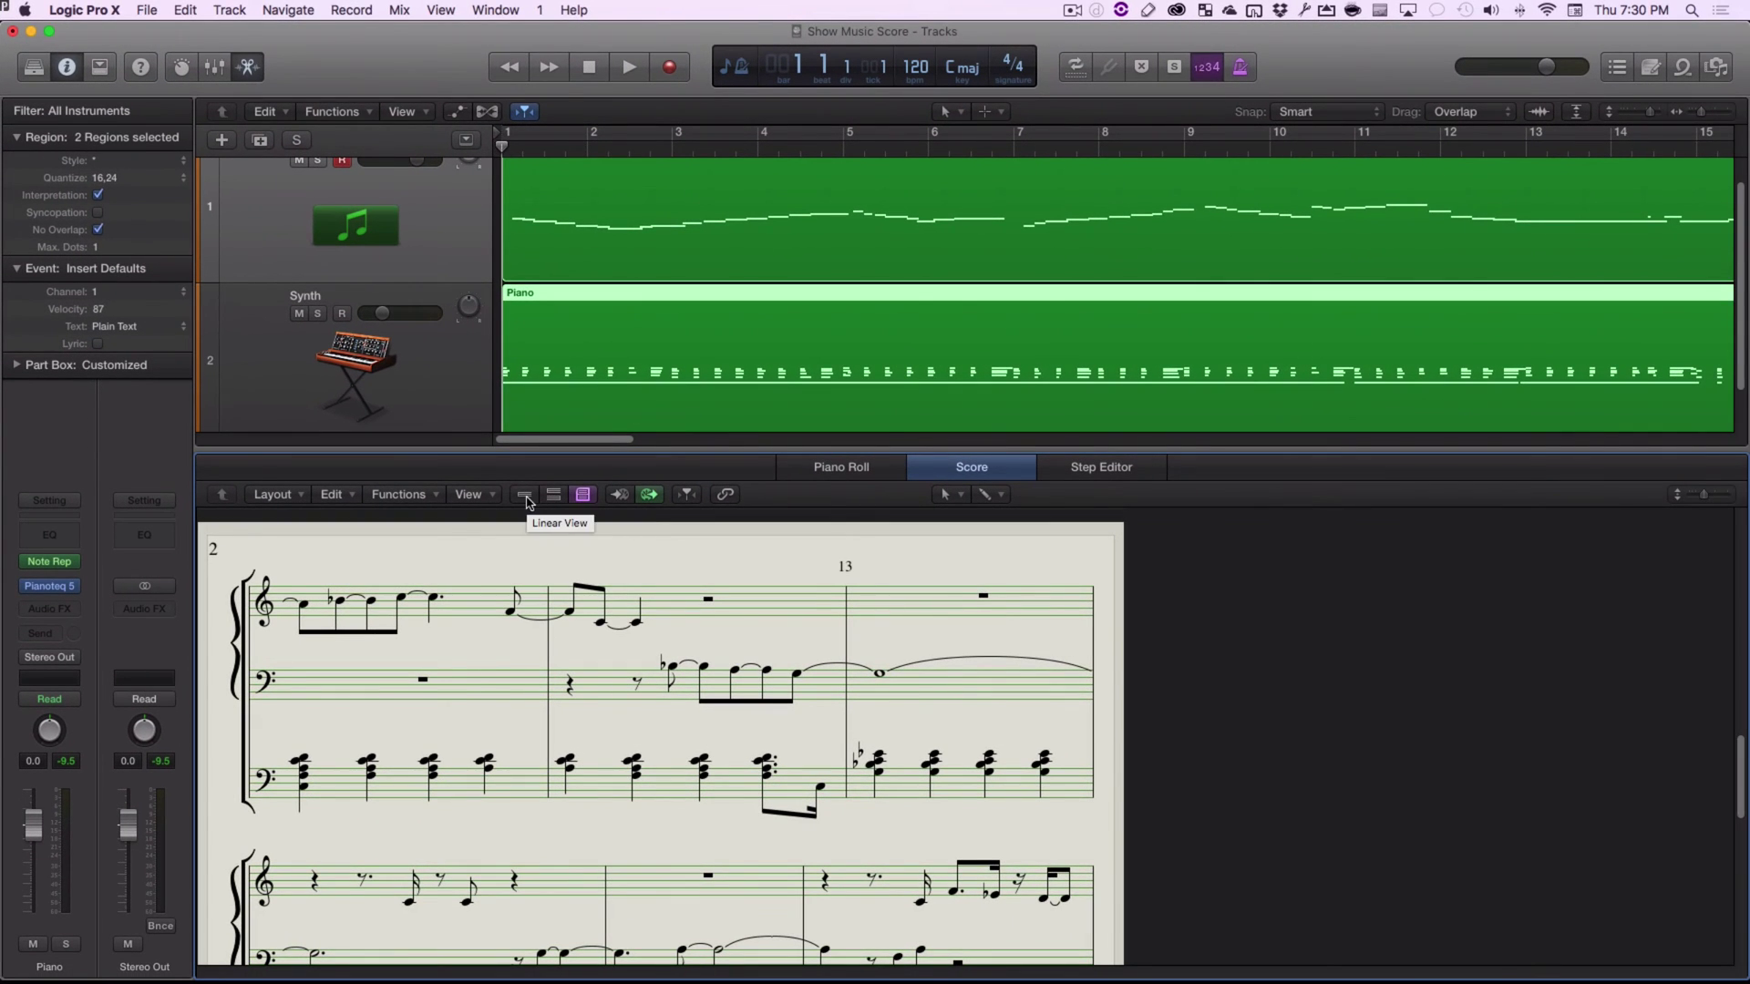
# Switch the score to Linear View and scroll along the line.
pyautogui.click(525, 495)
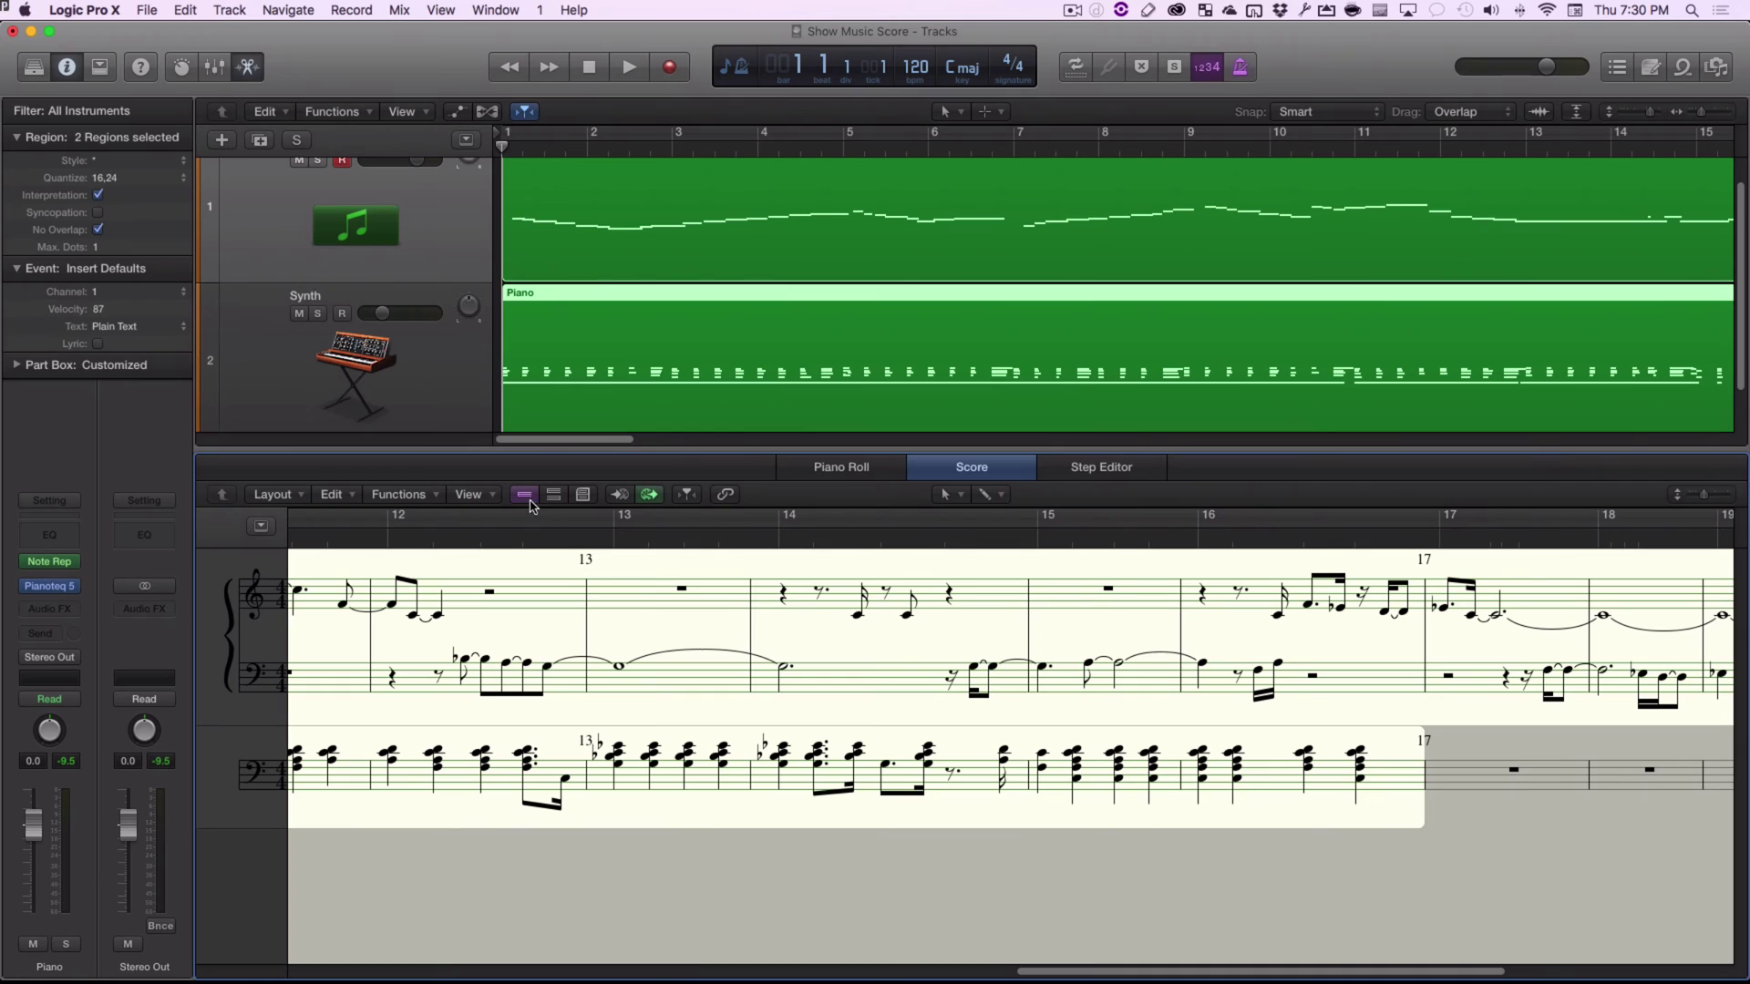
pyautogui.hscroll(5, 605, 624)
pyautogui.hscroll(-15, 604, 623)
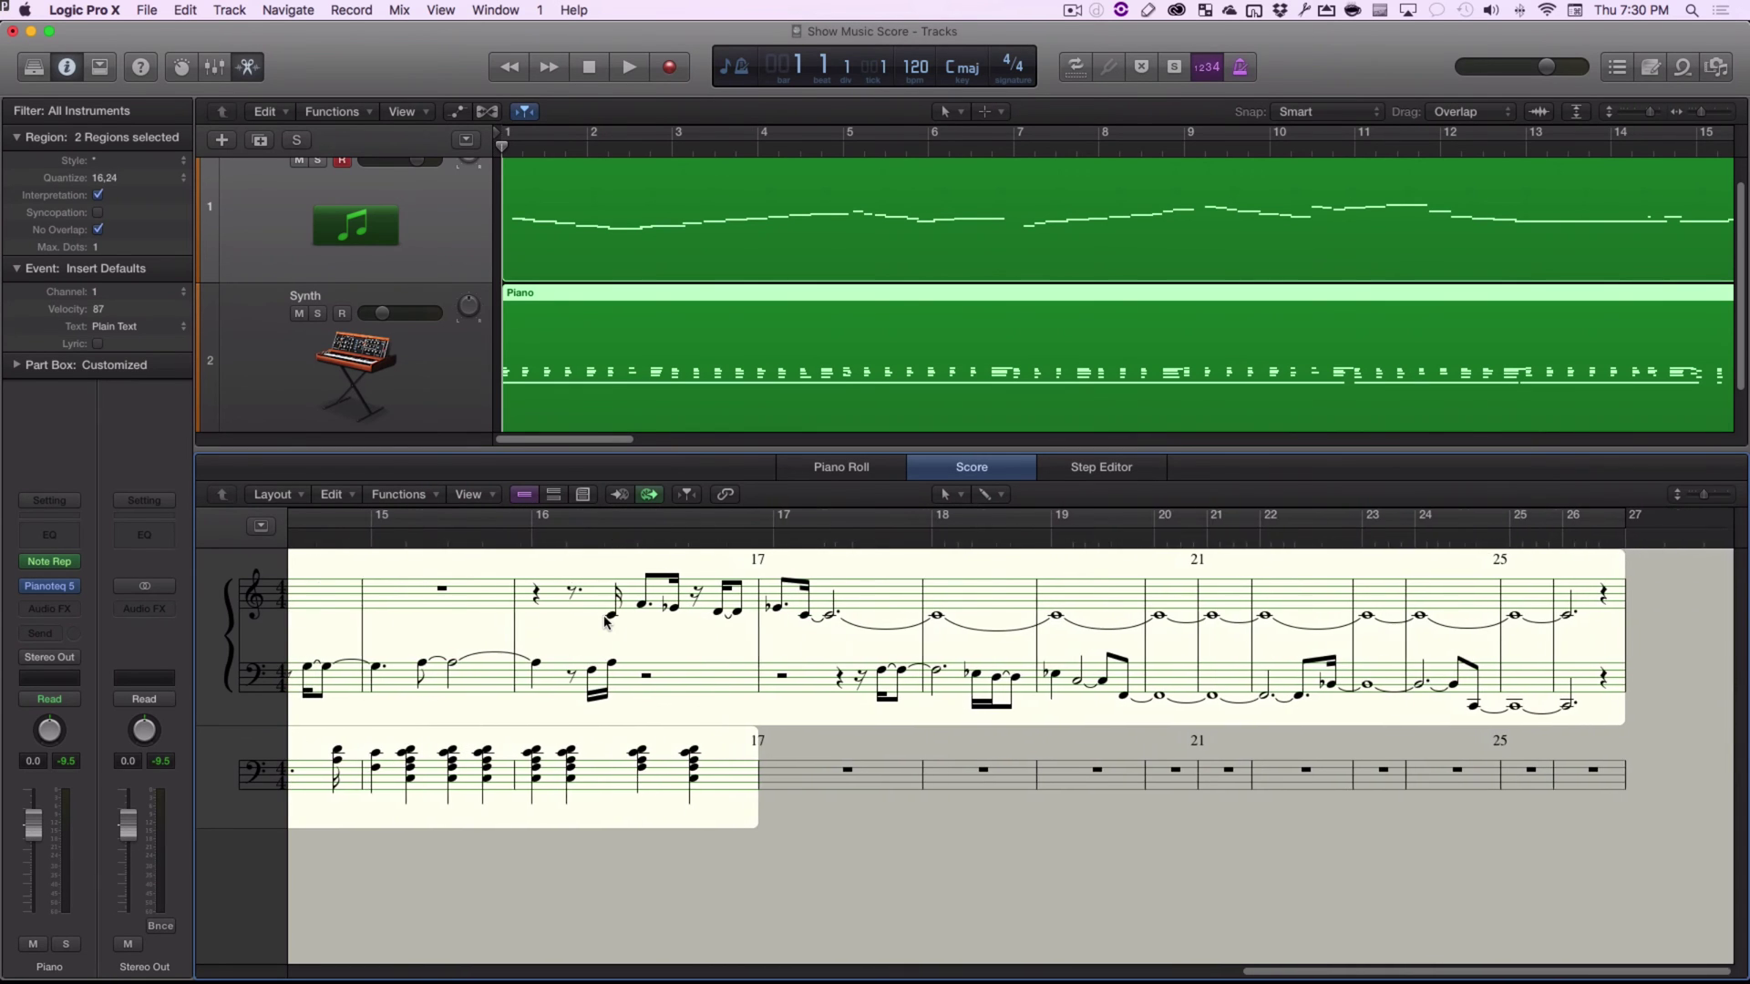
pyautogui.hscroll(-3, 604, 623)
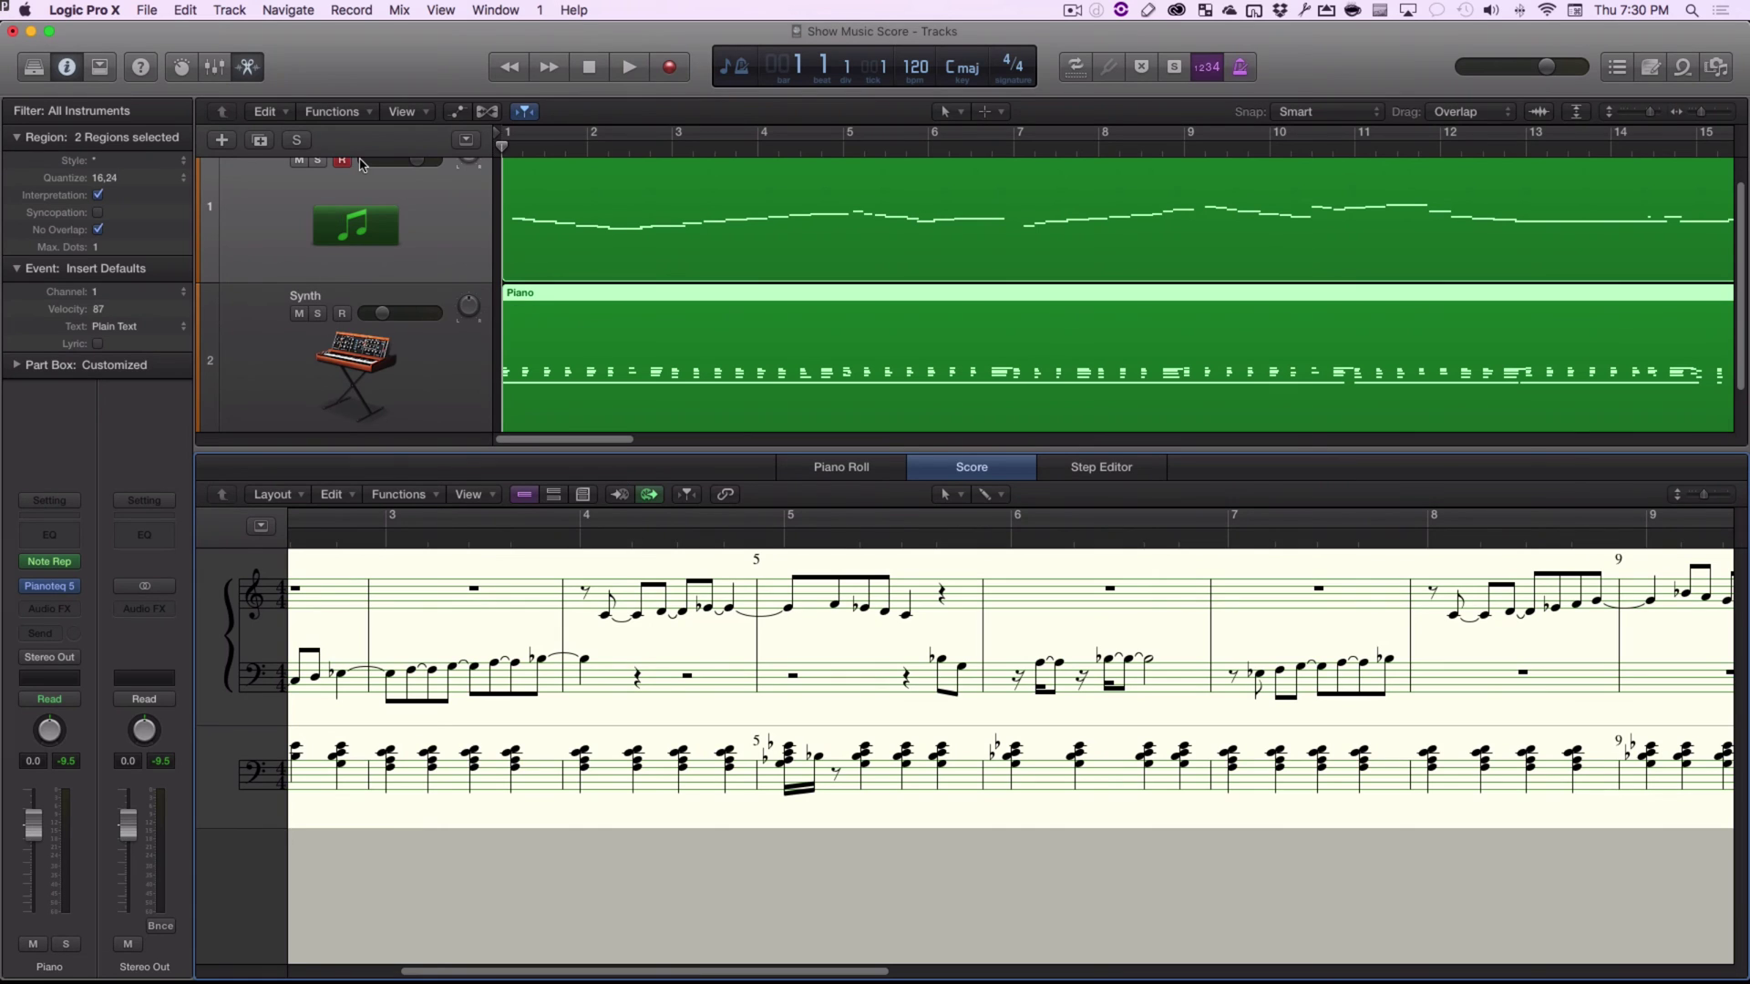
# Open the score in a separate window via Window > Open Score Editor.
pyautogui.click(438, 10)
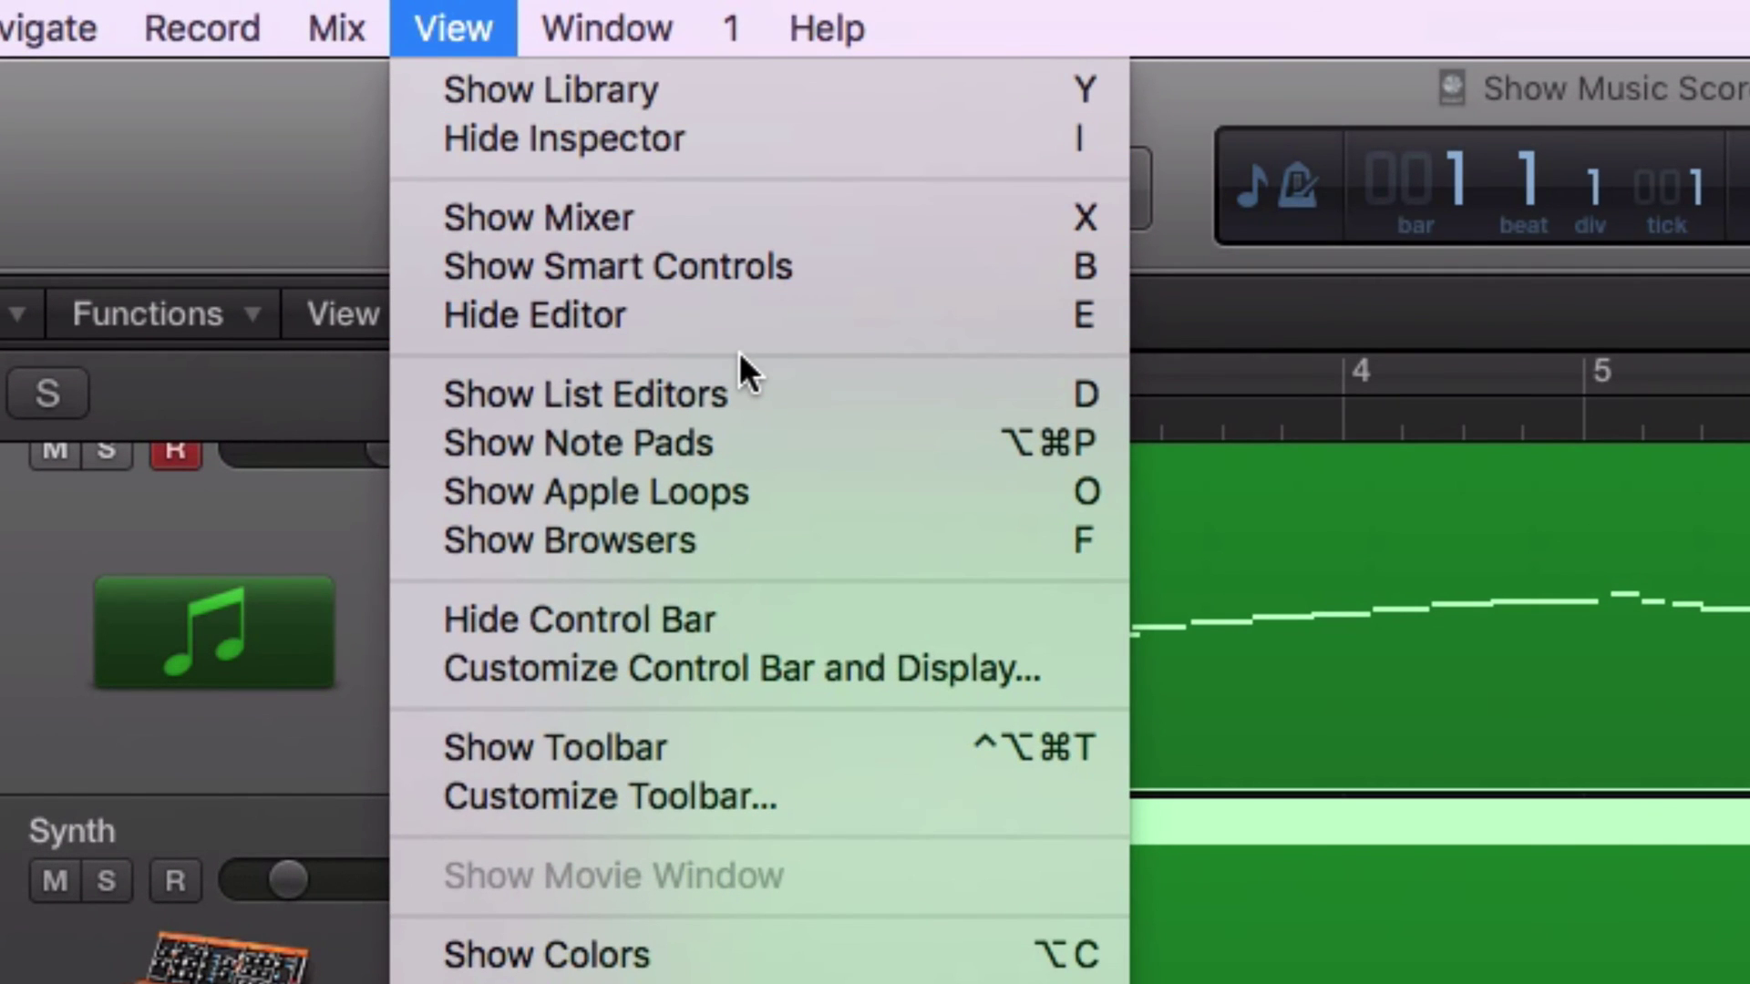
pyautogui.moveTo(592, 15)
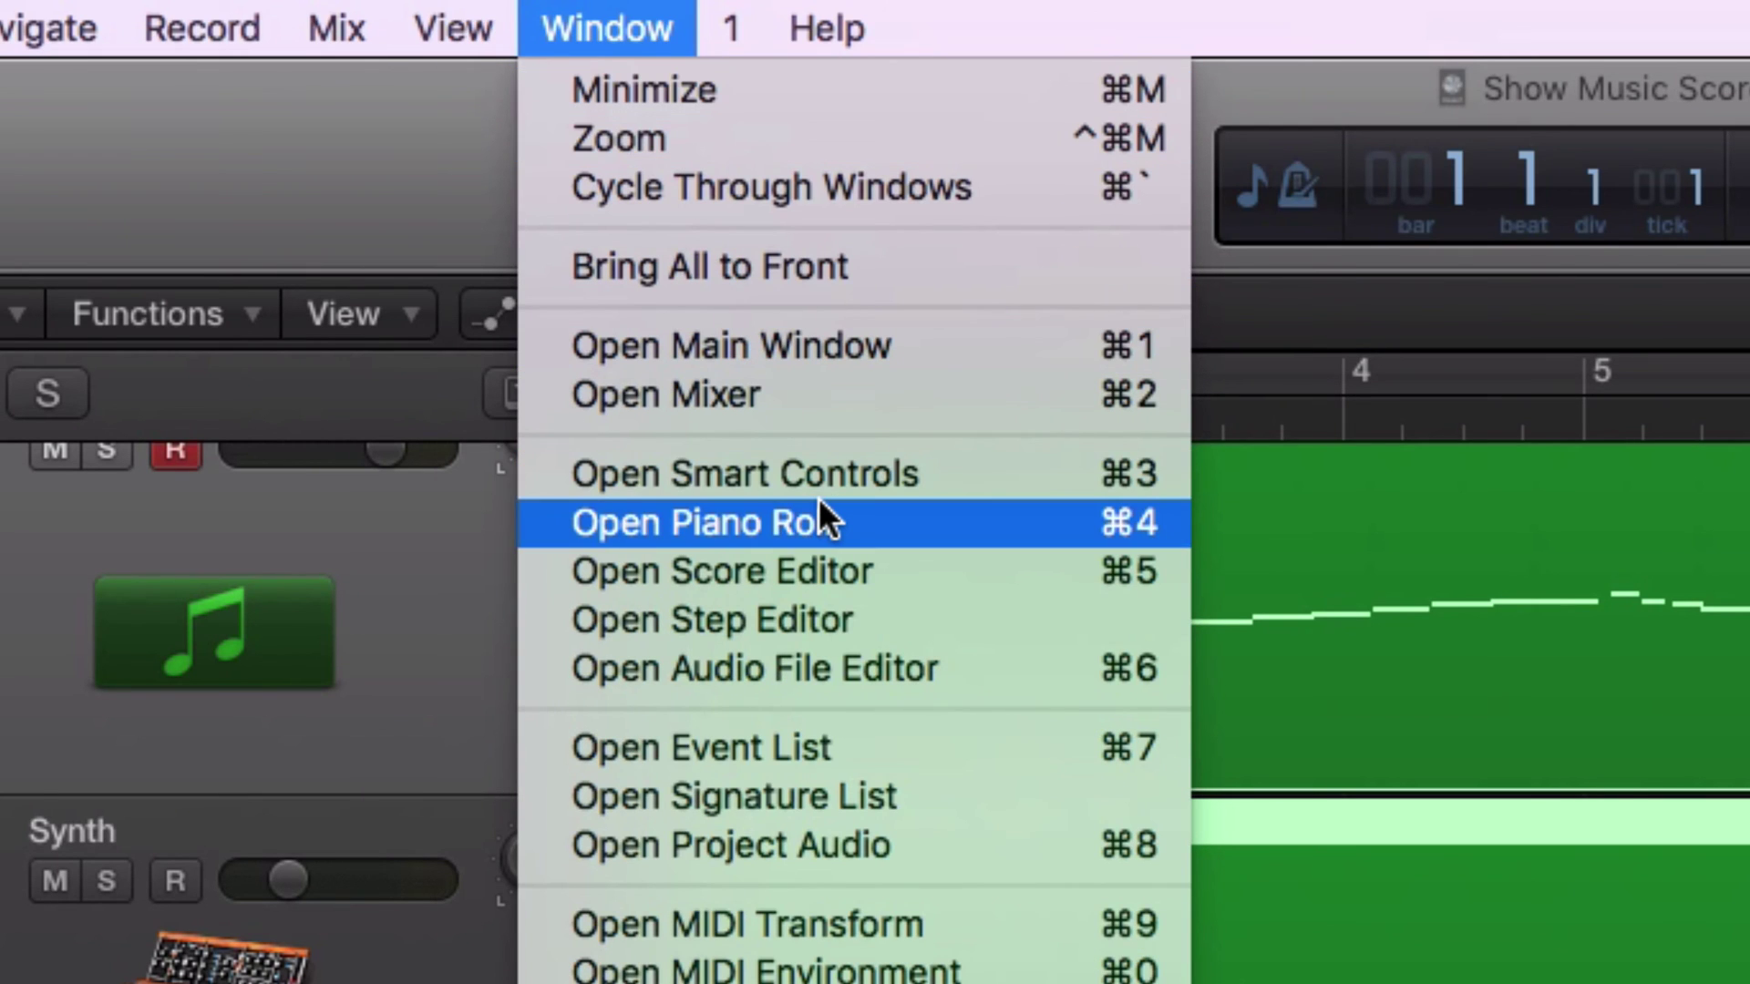
pyautogui.click(849, 571)
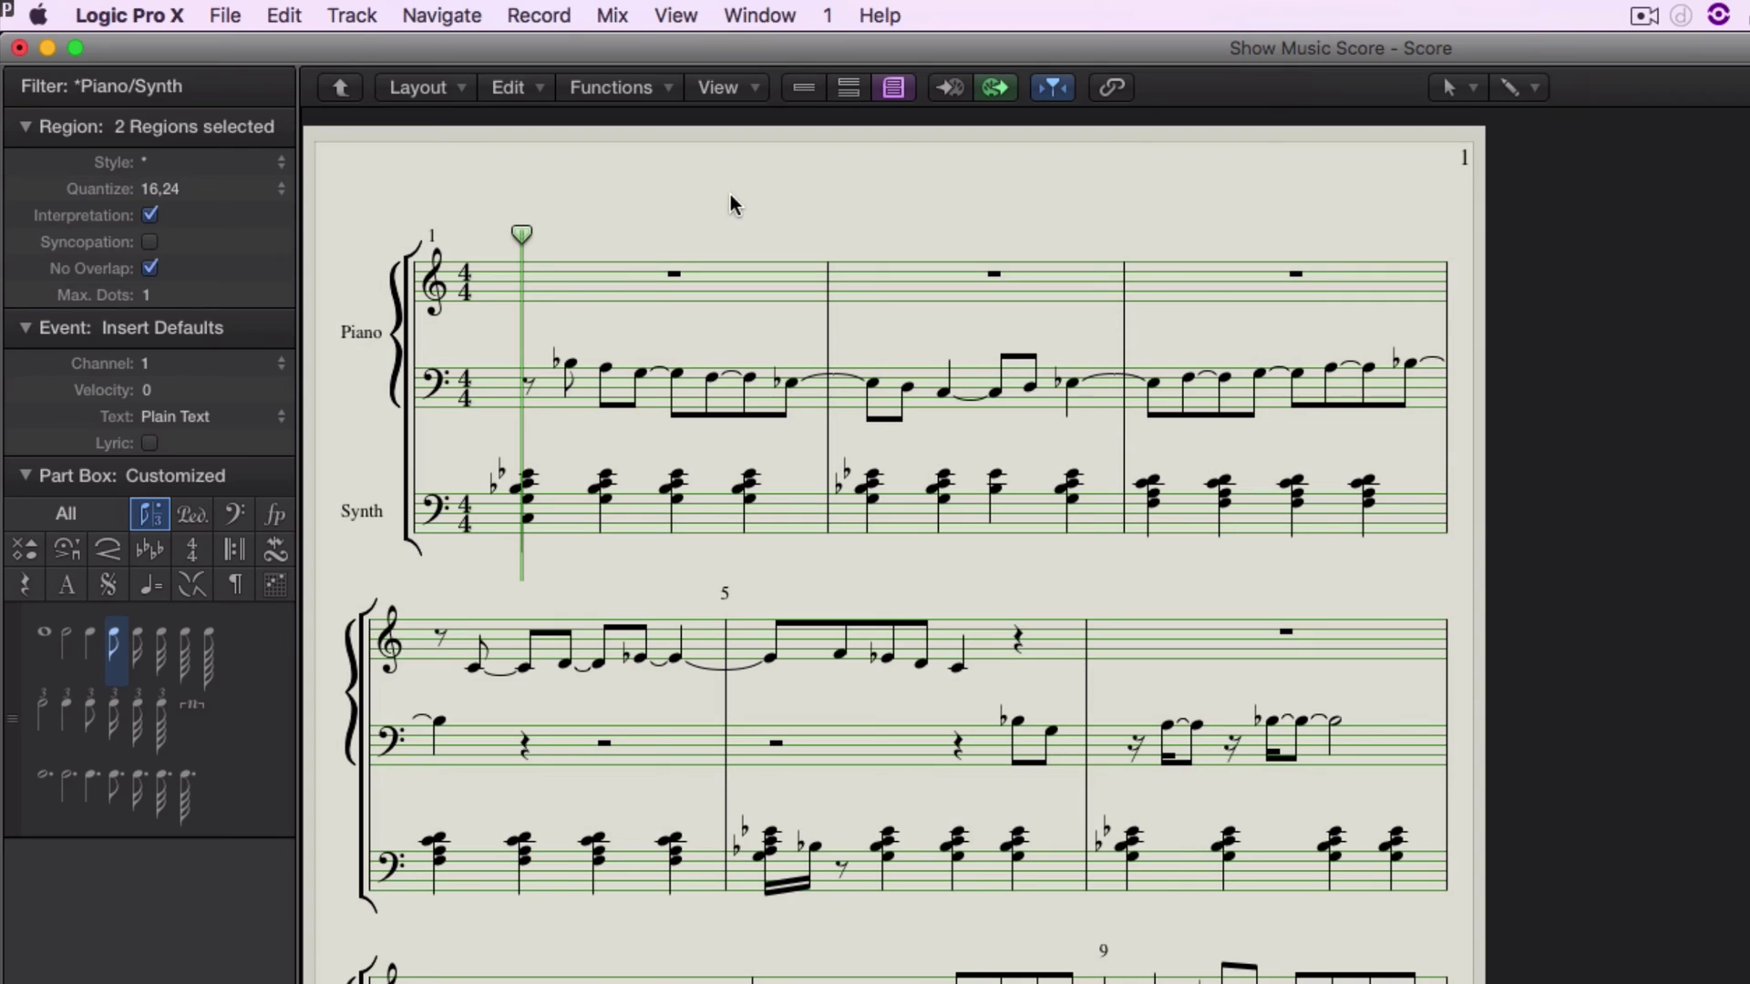
# Toggle Linear View then Page View, and filter the score window to the Piano staves.
pyautogui.click(803, 88)
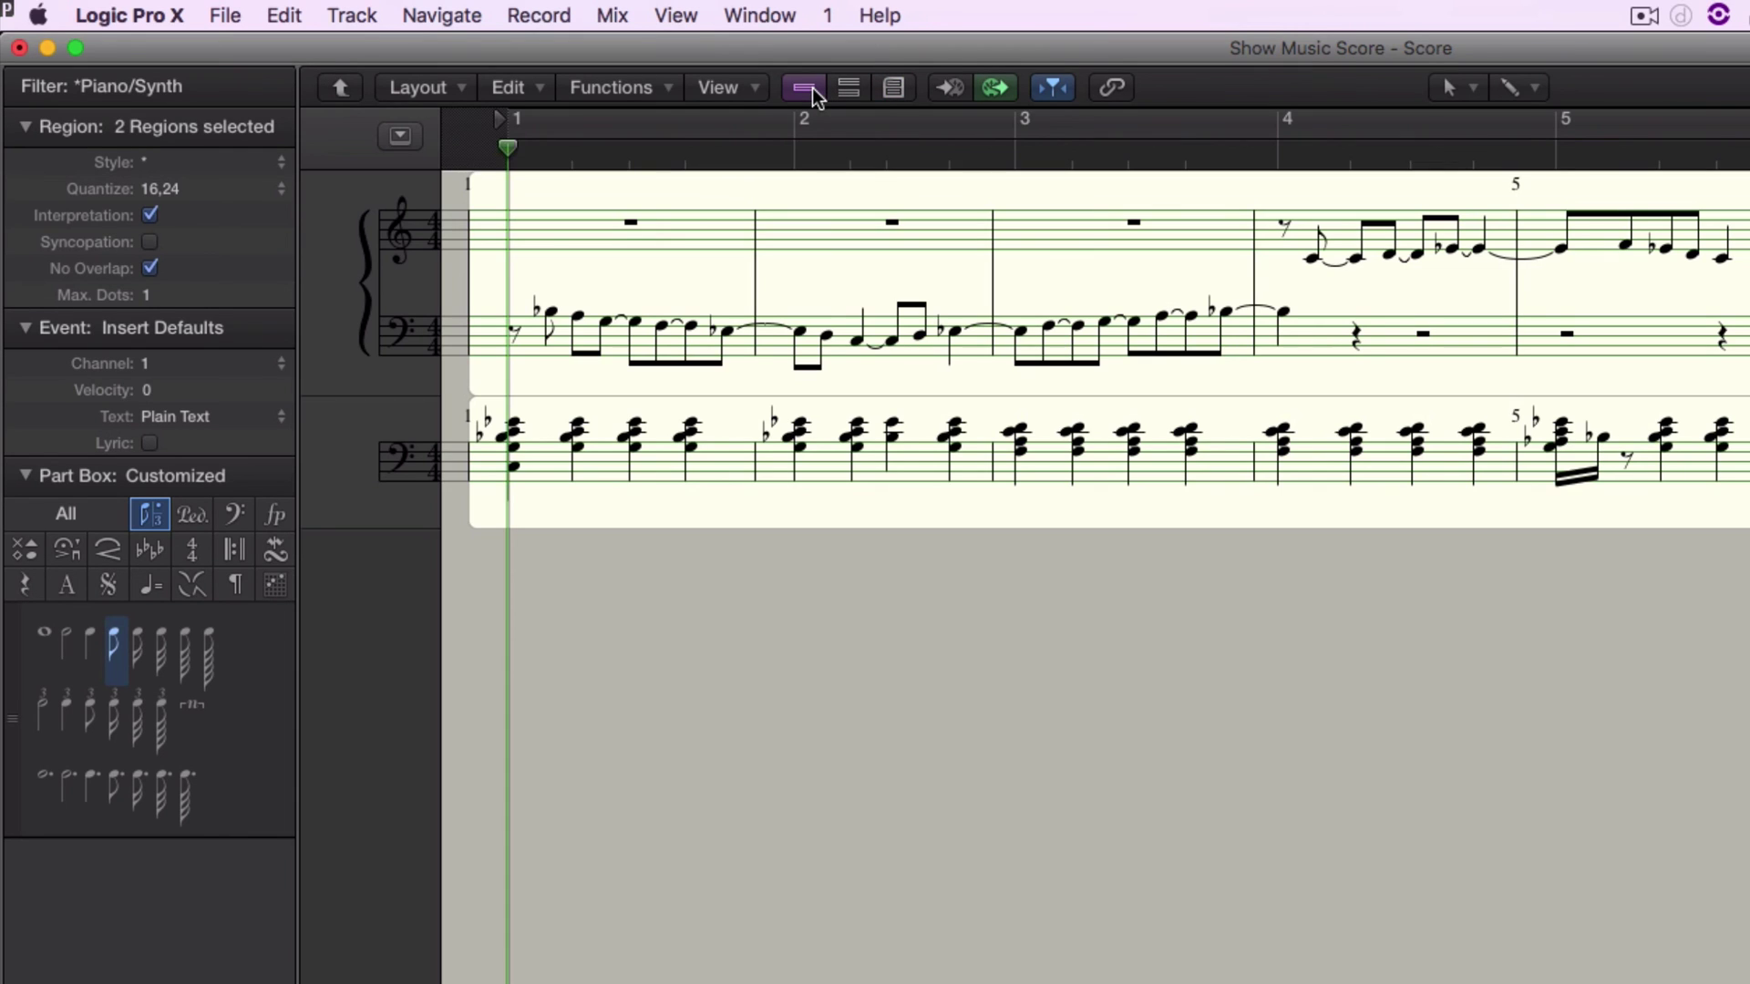
pyautogui.click(894, 87)
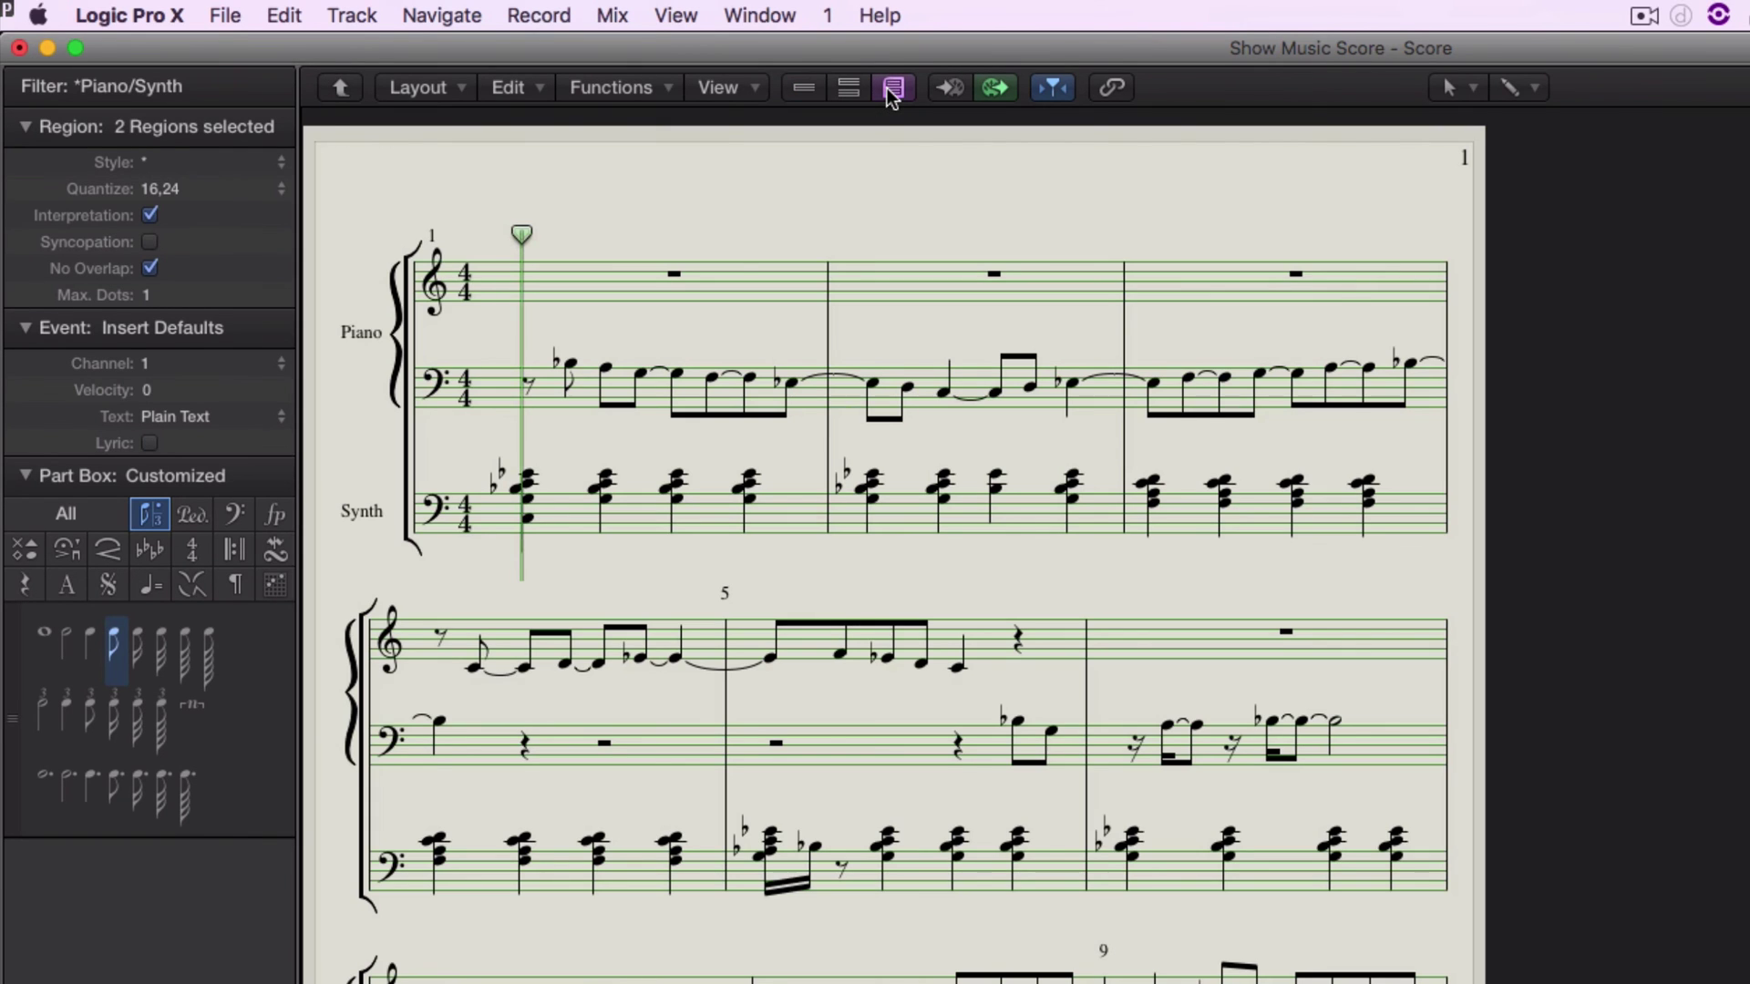
pyautogui.click(162, 91)
pyautogui.click(164, 148)
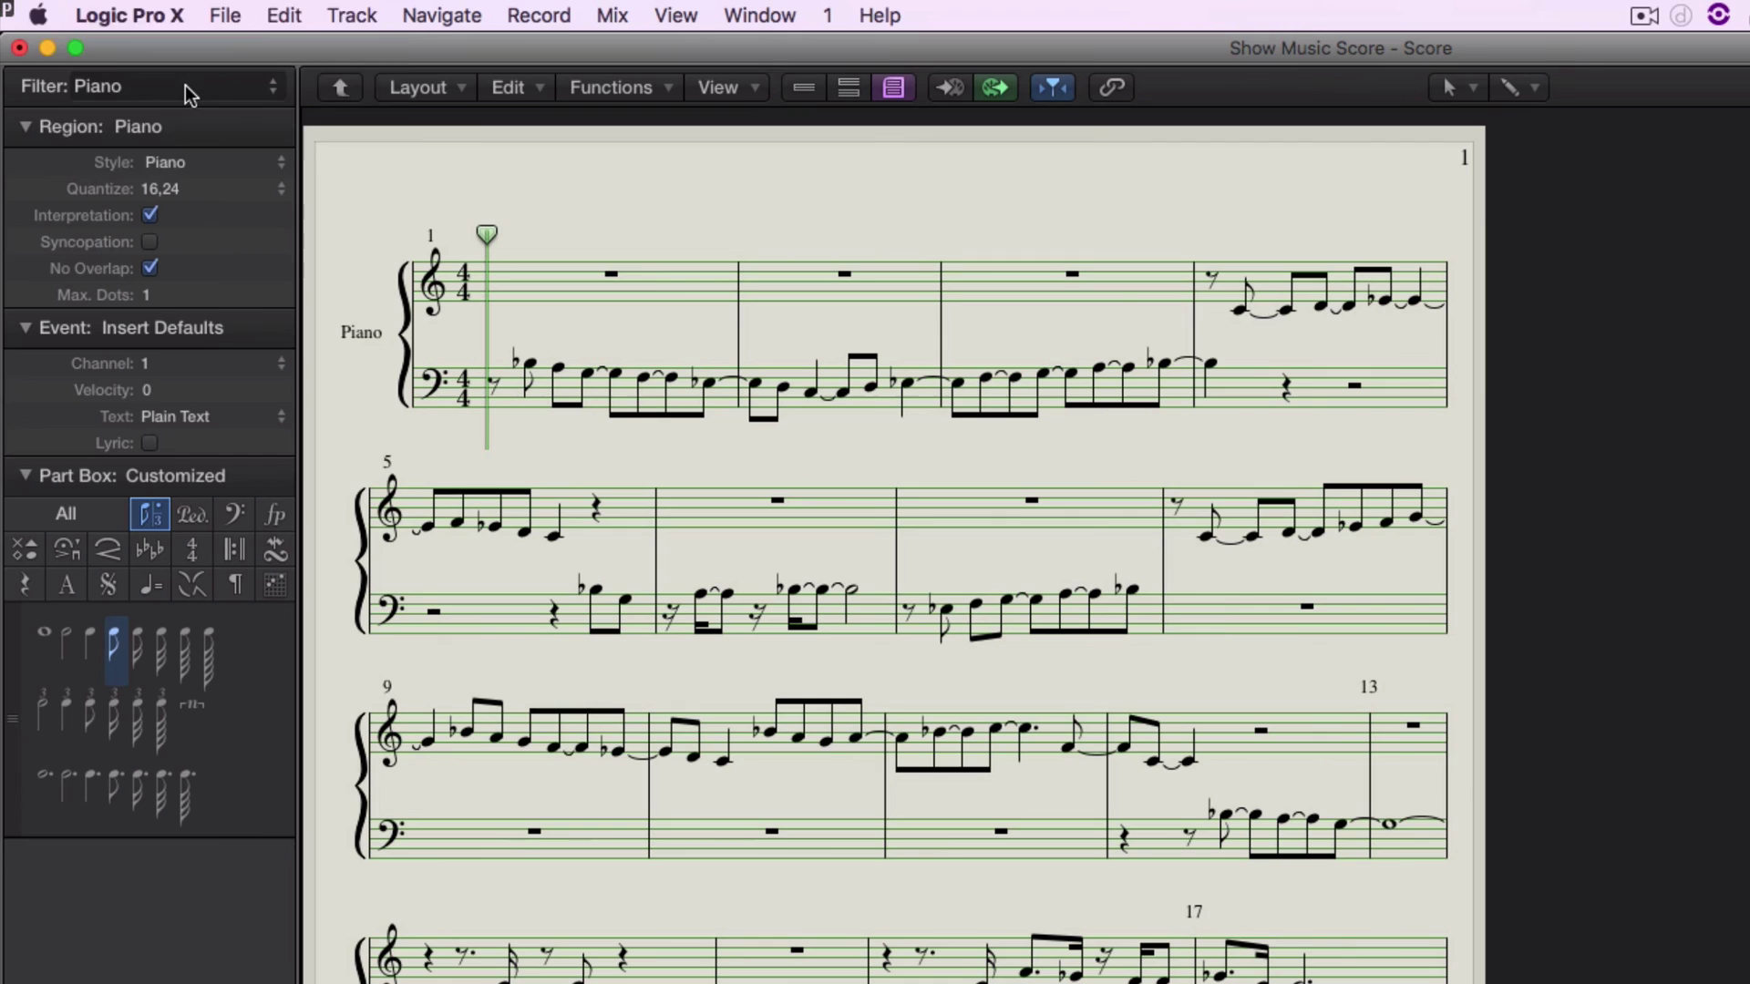
# Filter the score window to the Synth staff, then to All Instruments.
pyautogui.click(187, 95)
pyautogui.click(182, 114)
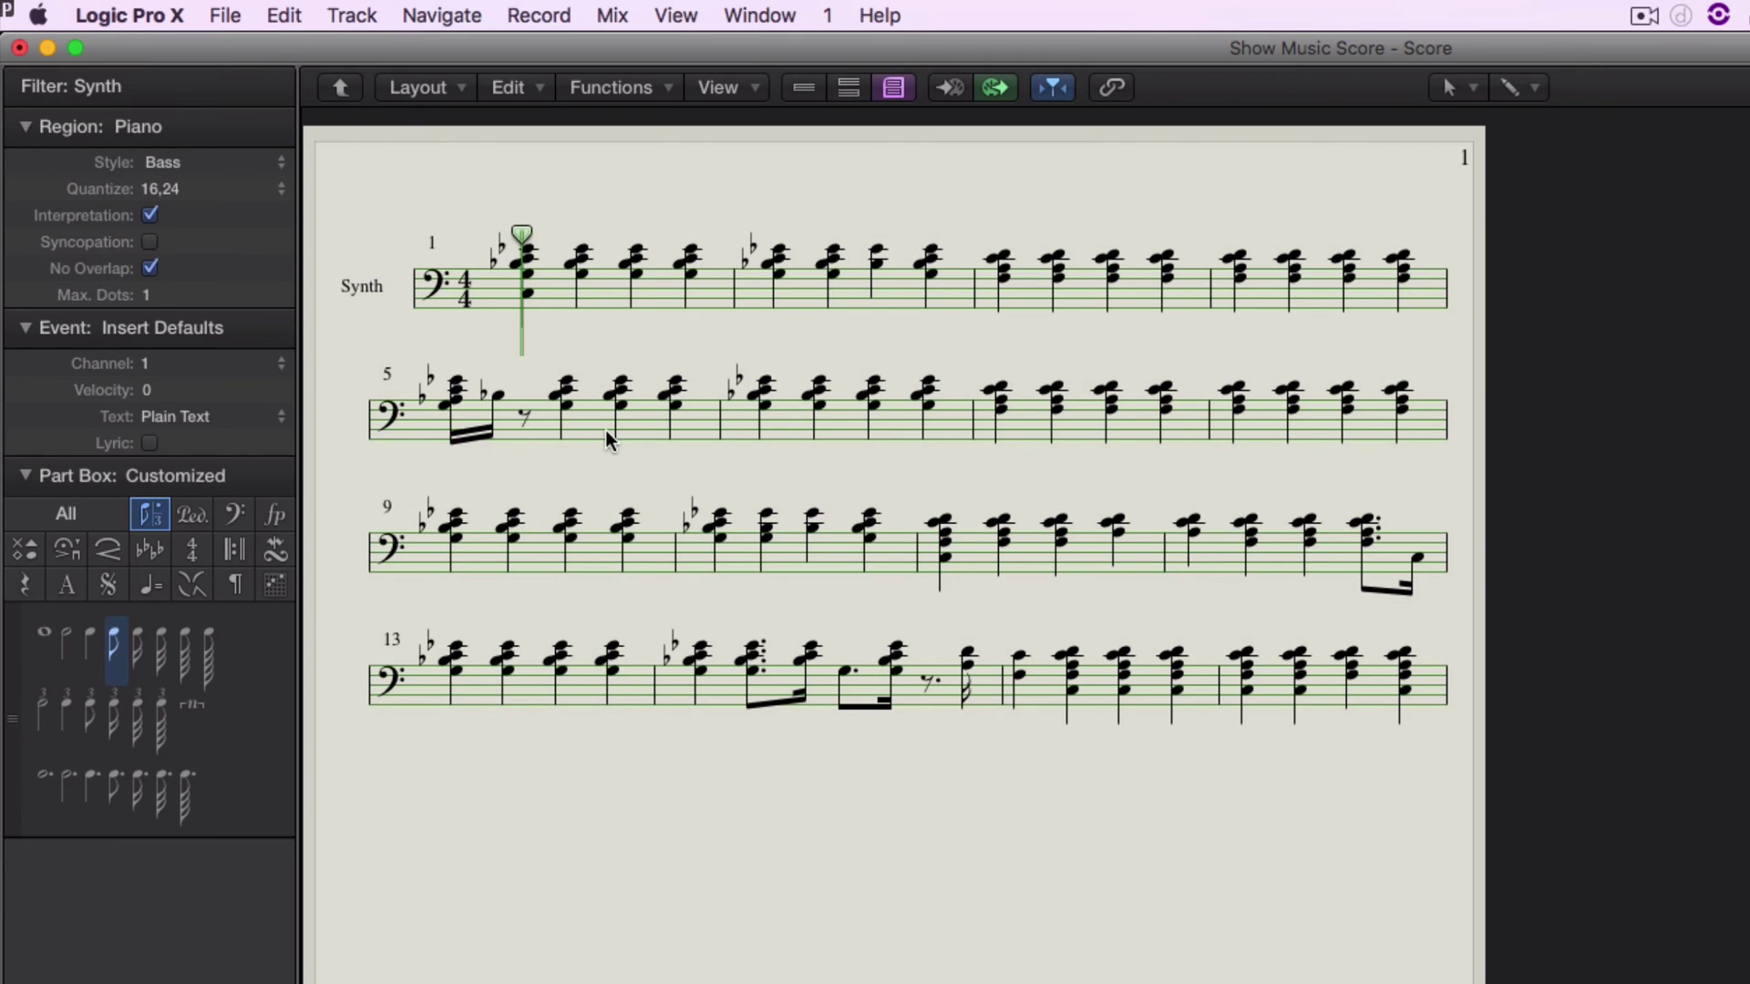
pyautogui.click(166, 88)
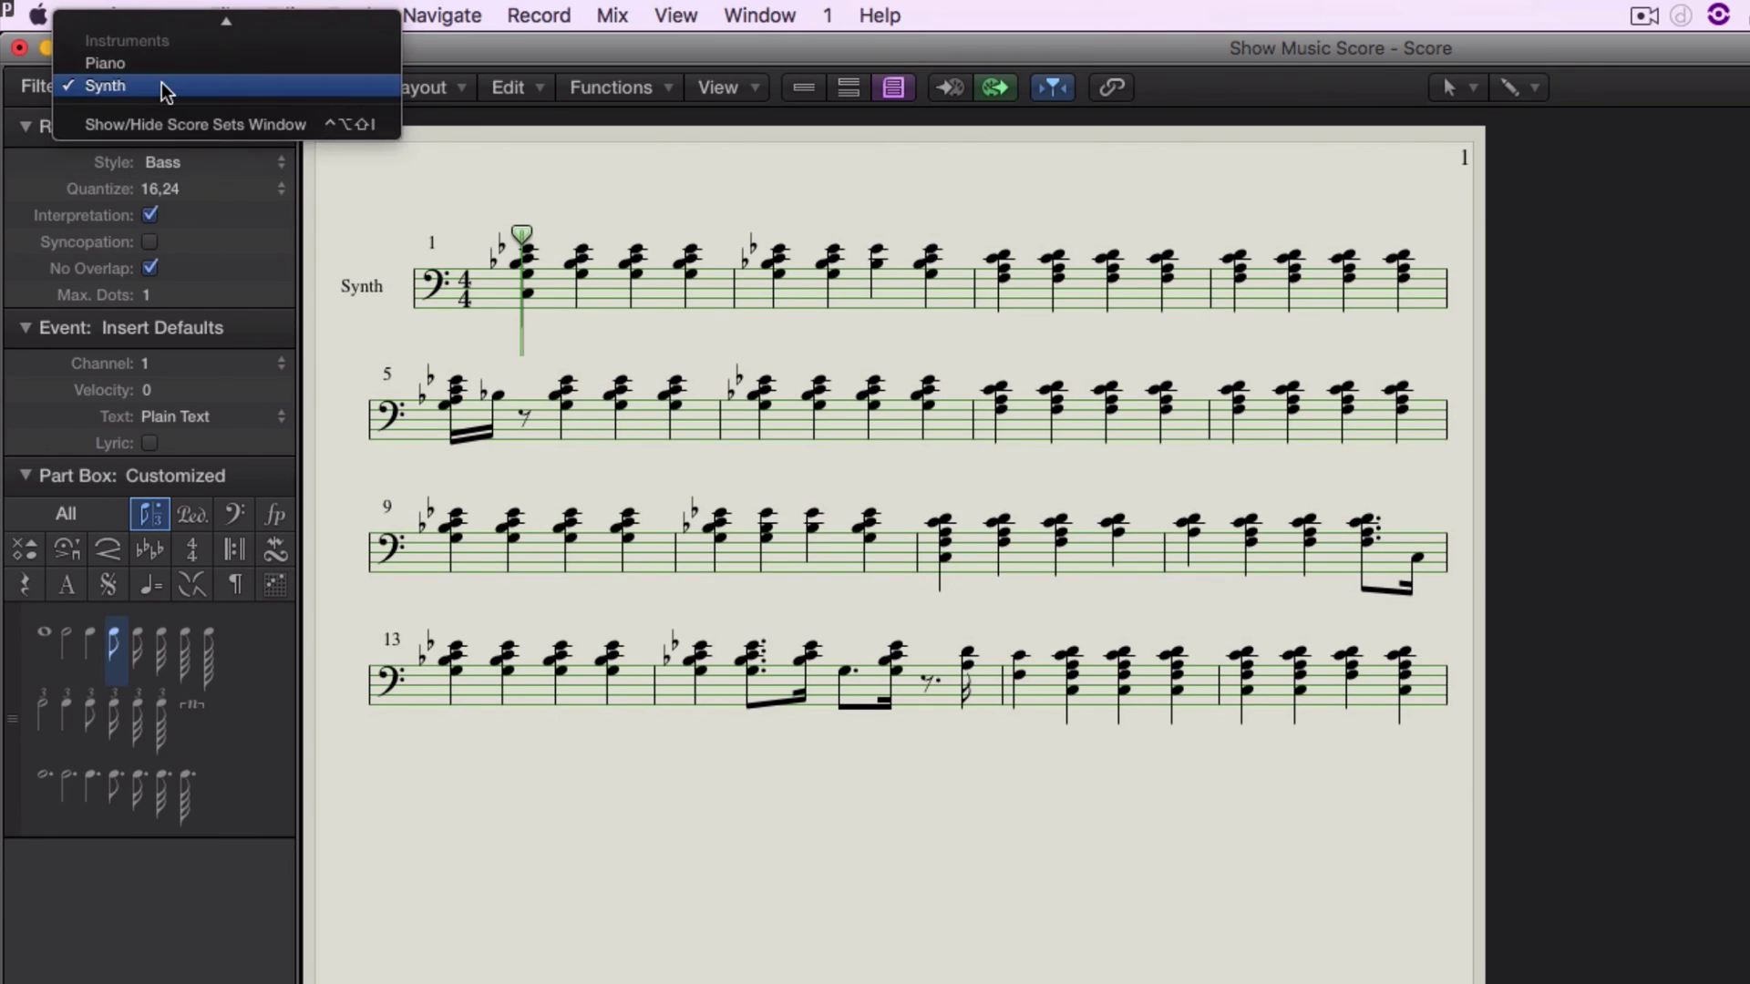
pyautogui.moveTo(168, 16)
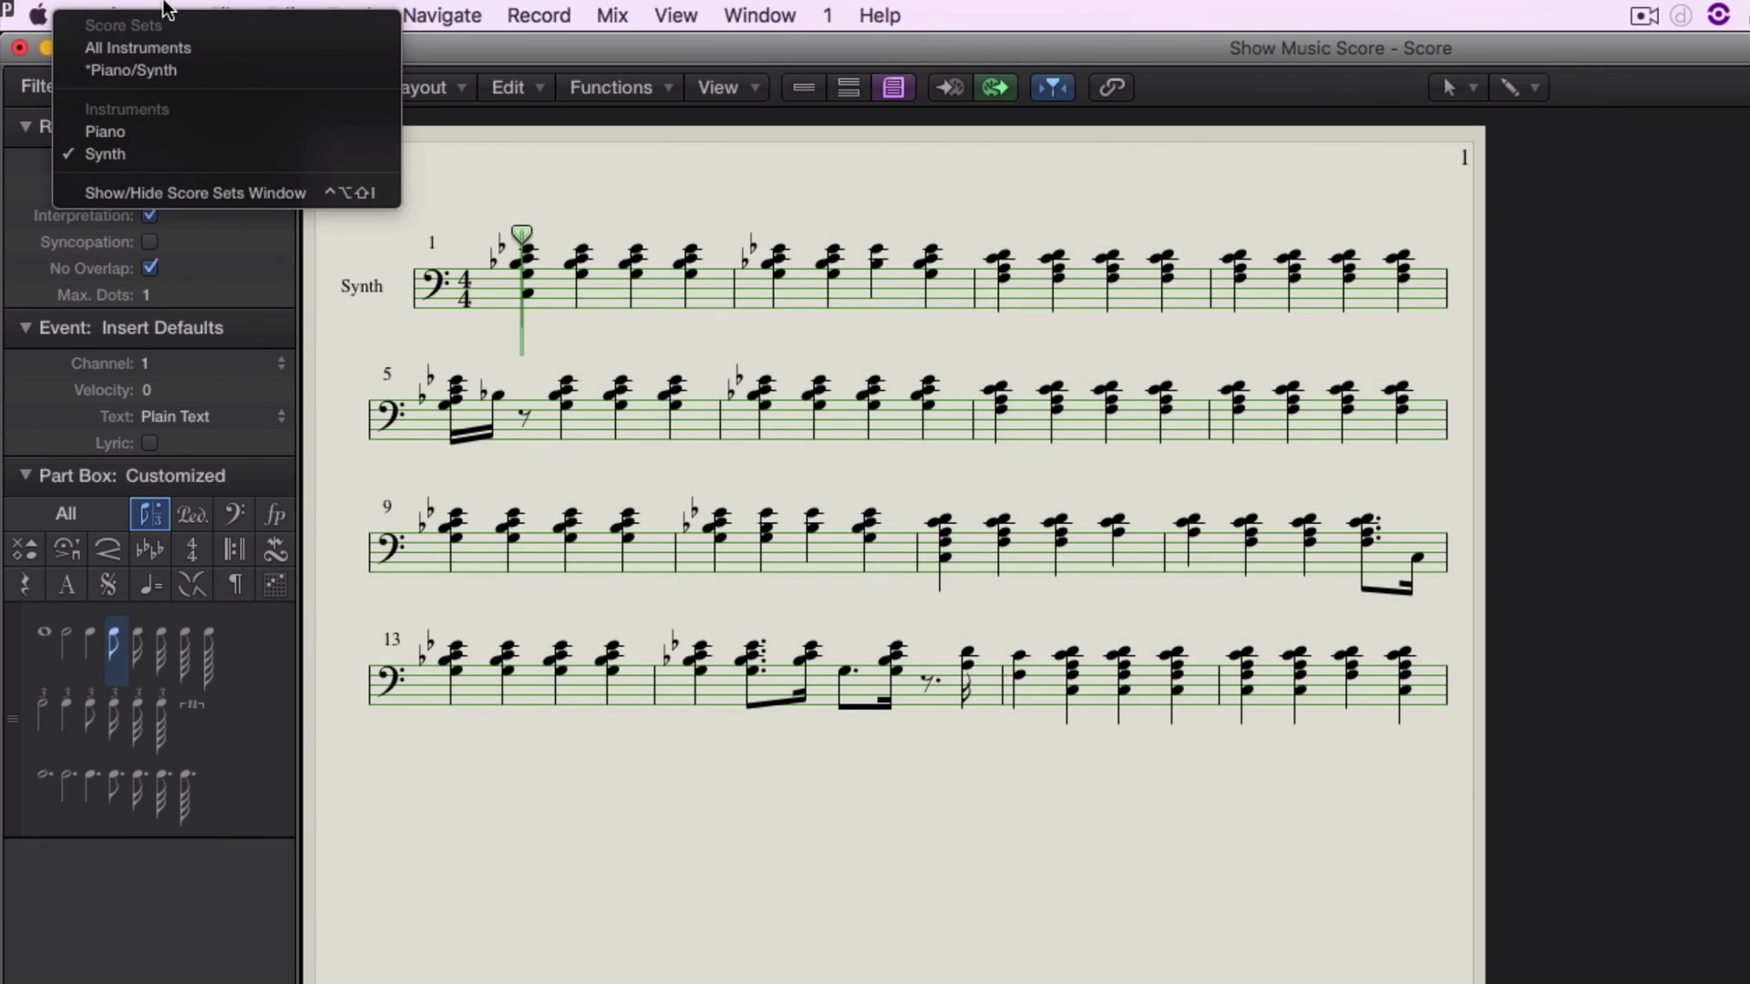
pyautogui.click(183, 48)
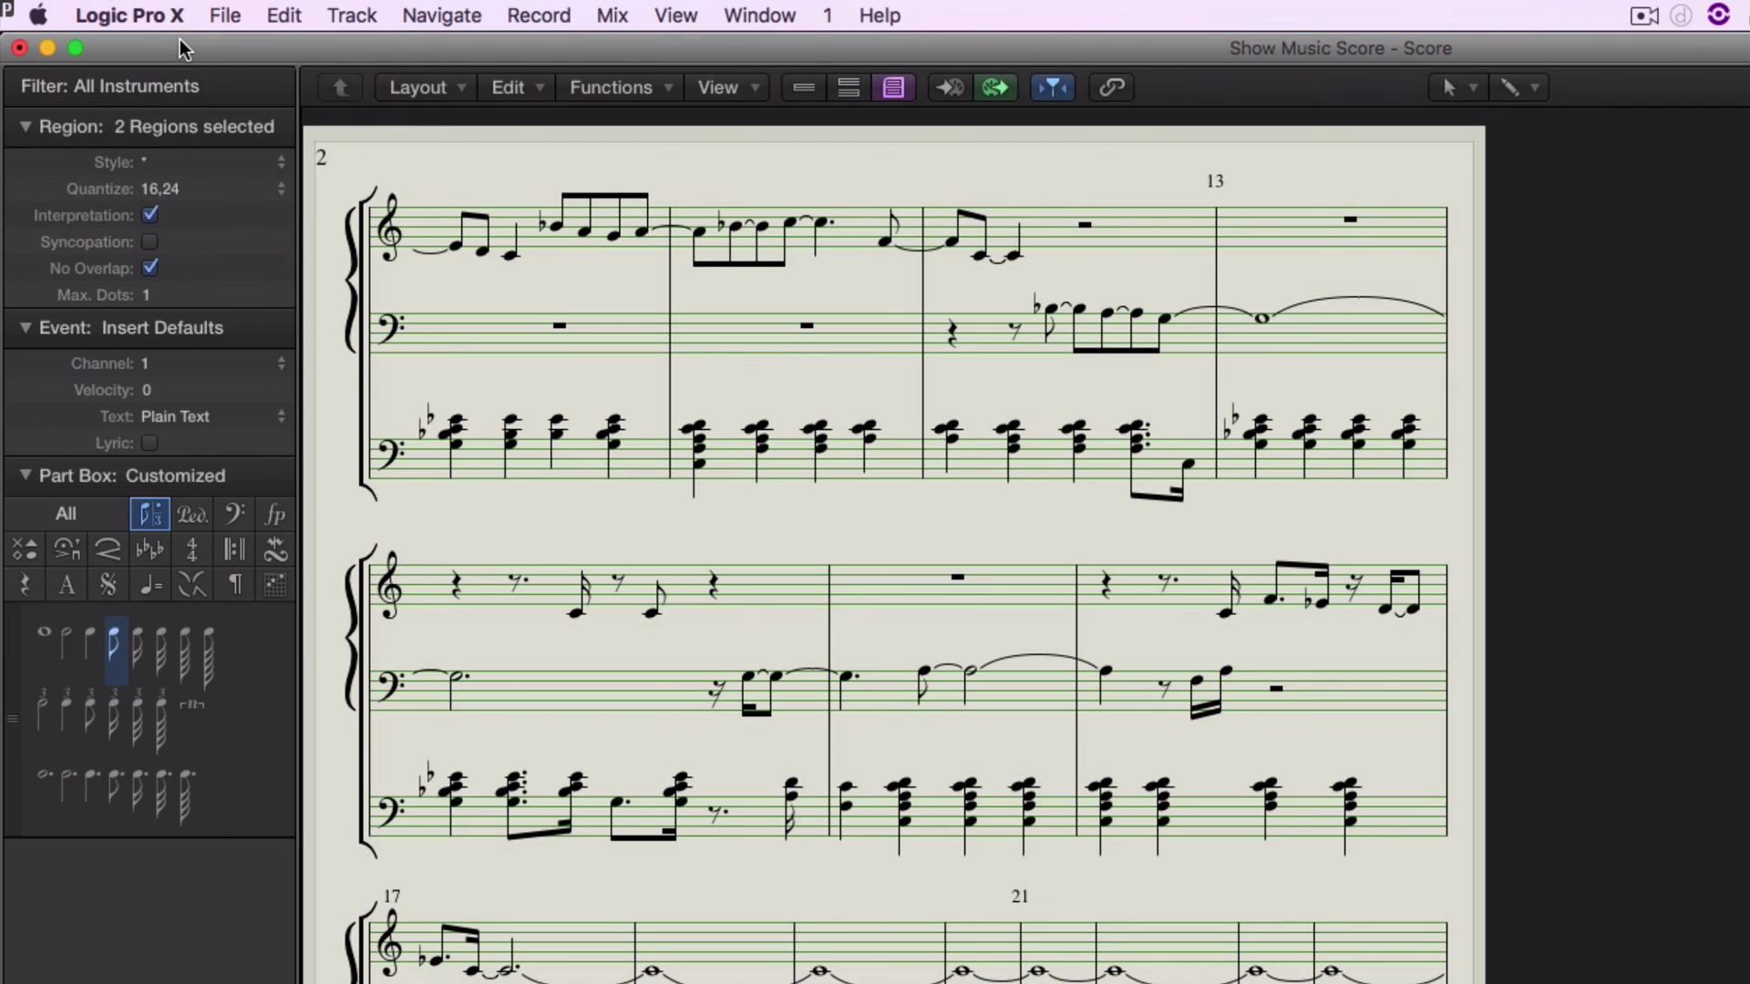